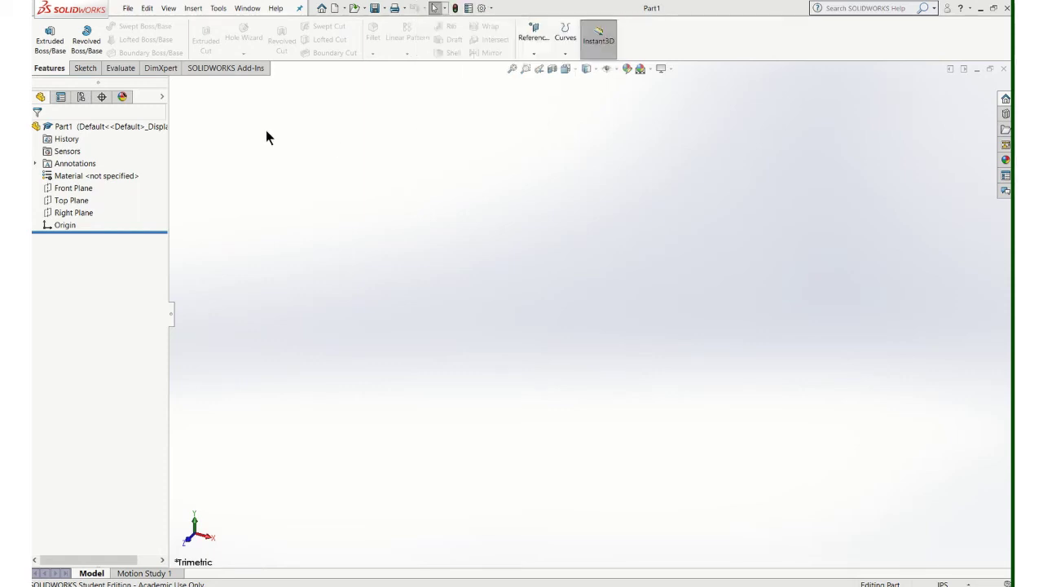
Start a Front Plane sketch with two concentric circles centred on the origin.
{"action": "left_click", "coordinate": [84, 67]}
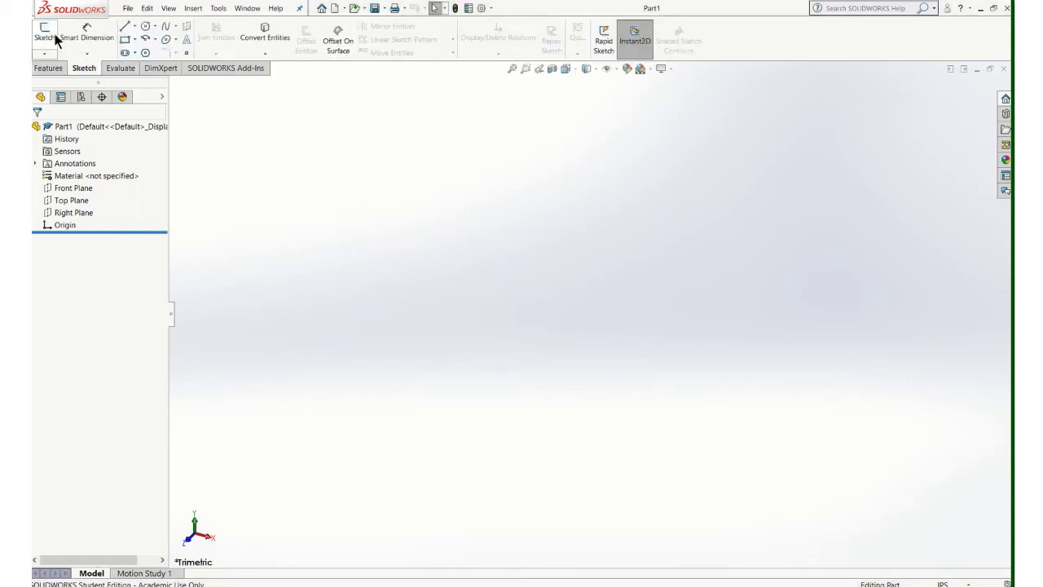
{"action": "left_click", "coordinate": [44, 34]}
{"action": "left_click", "coordinate": [430, 181]}
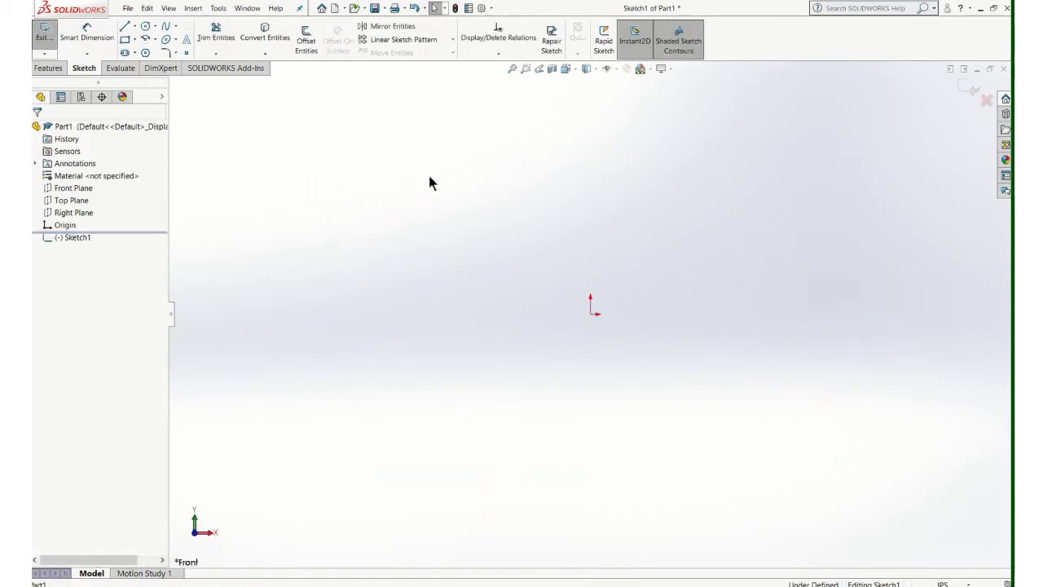
{"action": "left_click", "coordinate": [147, 28]}
{"action": "left_click", "coordinate": [591, 315]}
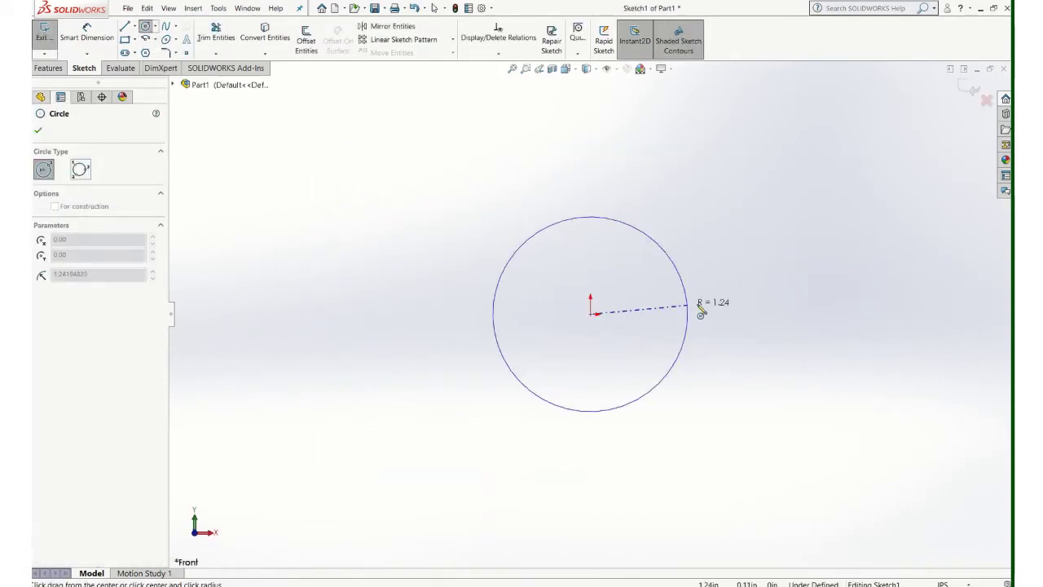
{"action": "left_click", "coordinate": [761, 314]}
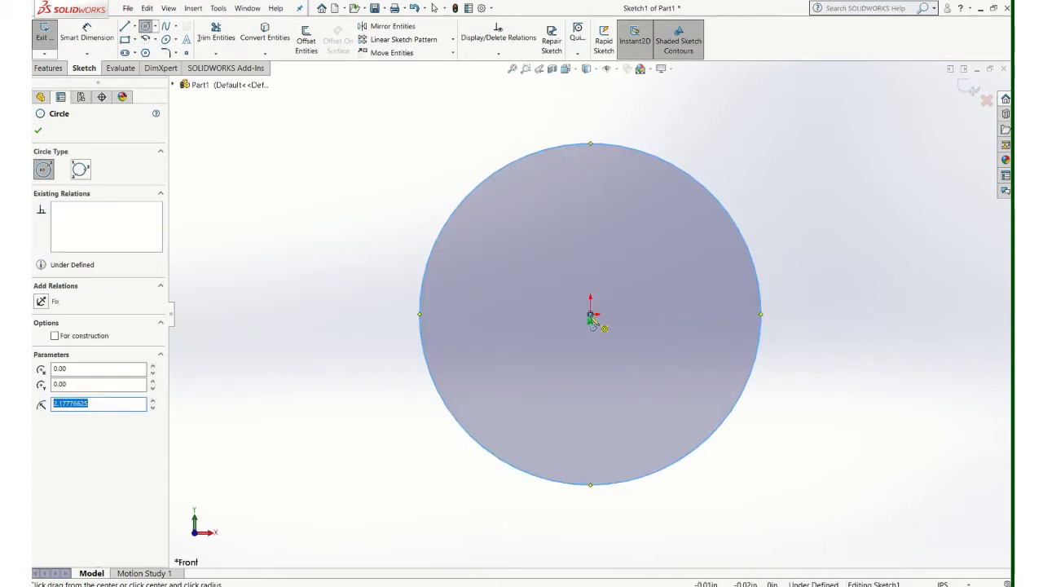
{"action": "left_click", "coordinate": [590, 315]}
{"action": "left_click", "coordinate": [714, 323]}
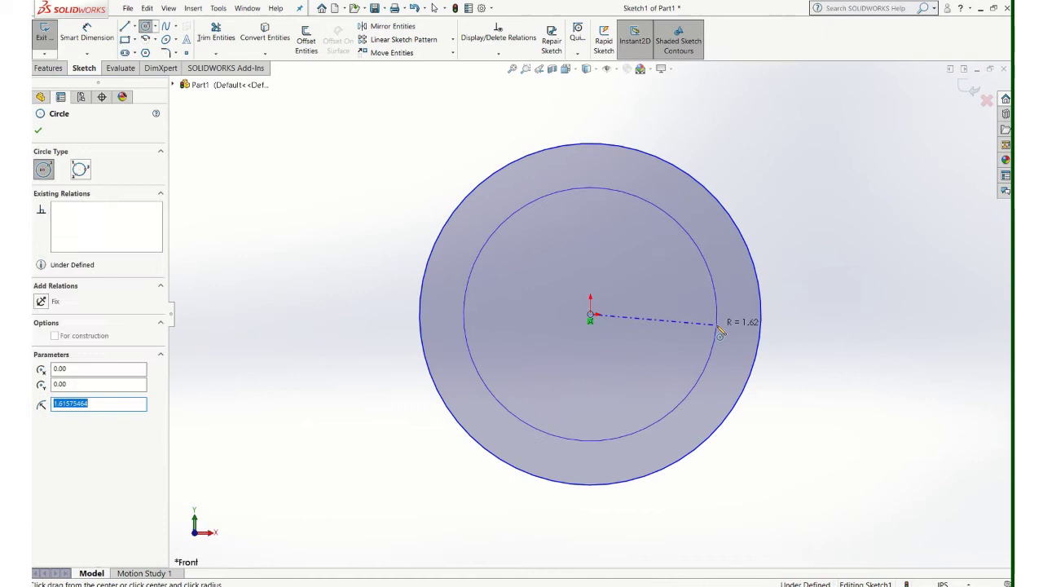
Dimension the outer circle to Ø7.5 and the inner circle to Ø6.
{"action": "key", "text": "d"}
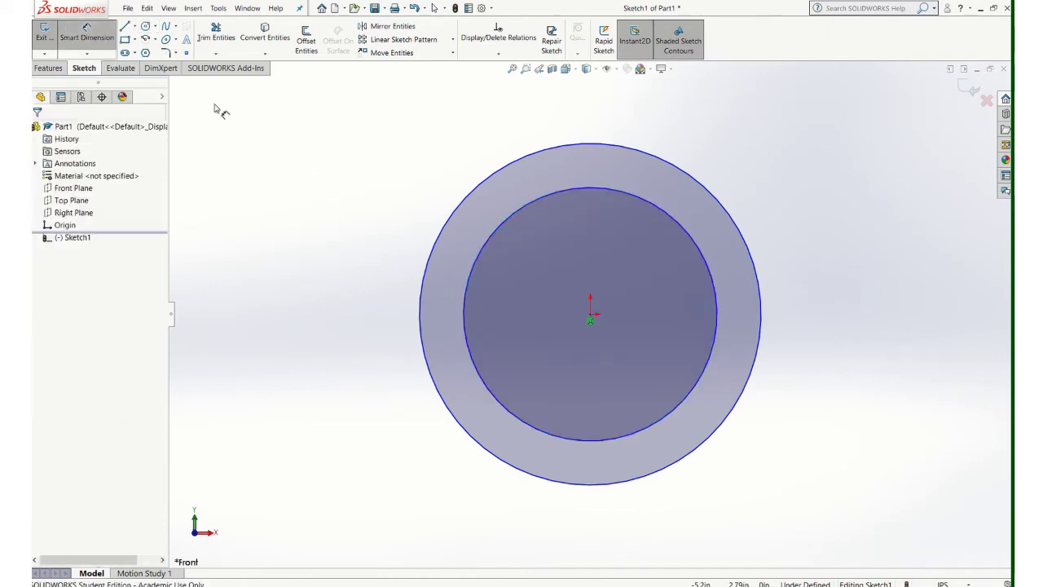
{"action": "left_click", "coordinate": [729, 210]}
{"action": "left_click", "coordinate": [831, 121]}
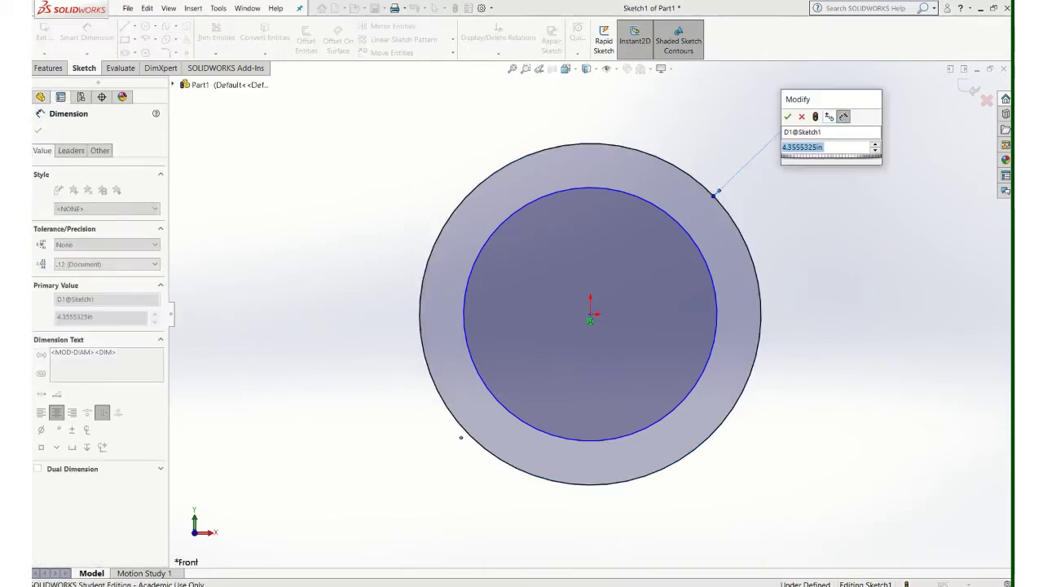
{"action": "type", "text": "7.5"}
{"action": "key", "text": "Return"}
{"action": "key", "text": "Escape"}
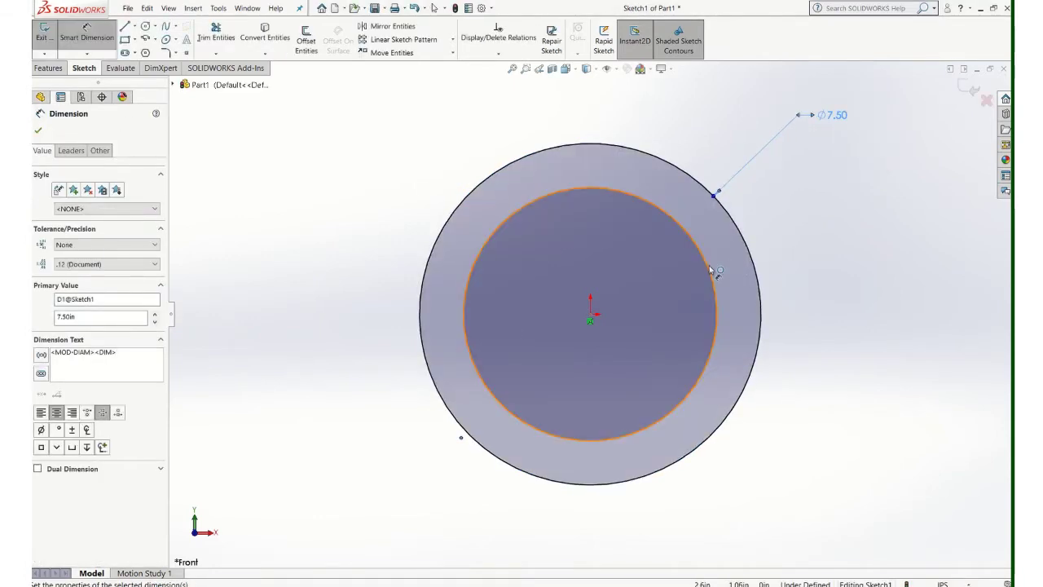
{"action": "left_click", "coordinate": [748, 250]}
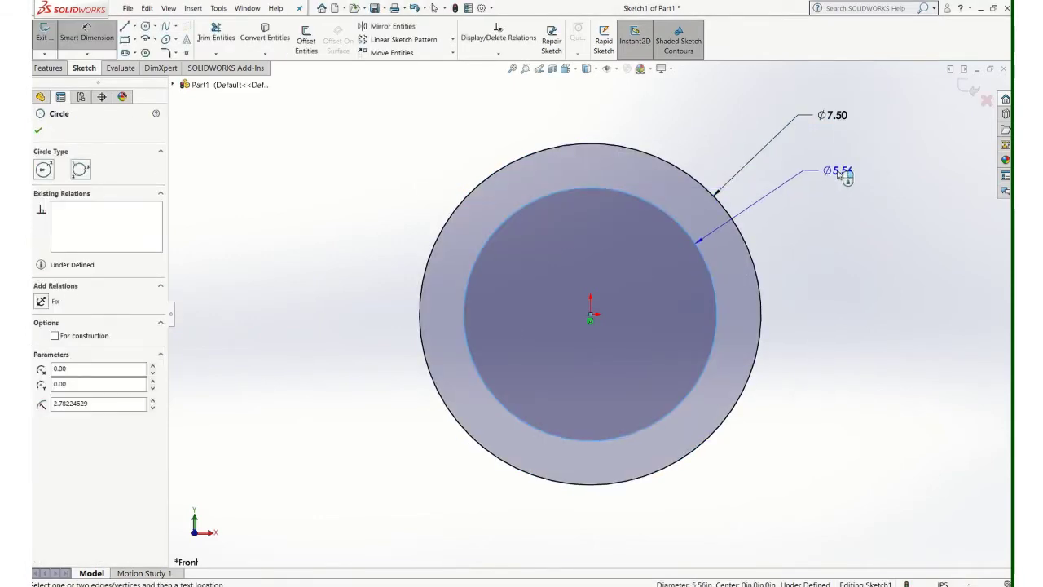
{"action": "left_click", "coordinate": [842, 174]}
{"action": "type", "text": "6"}
{"action": "key", "text": "Return"}
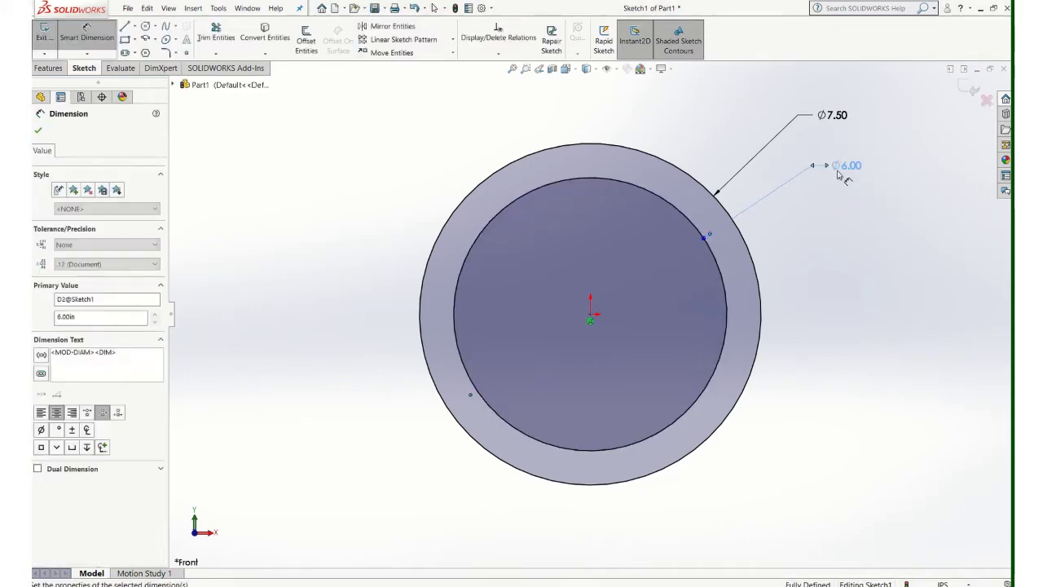
Draw two more origin-centred circles for the hub and the bore.
{"action": "left_click", "coordinate": [145, 26]}
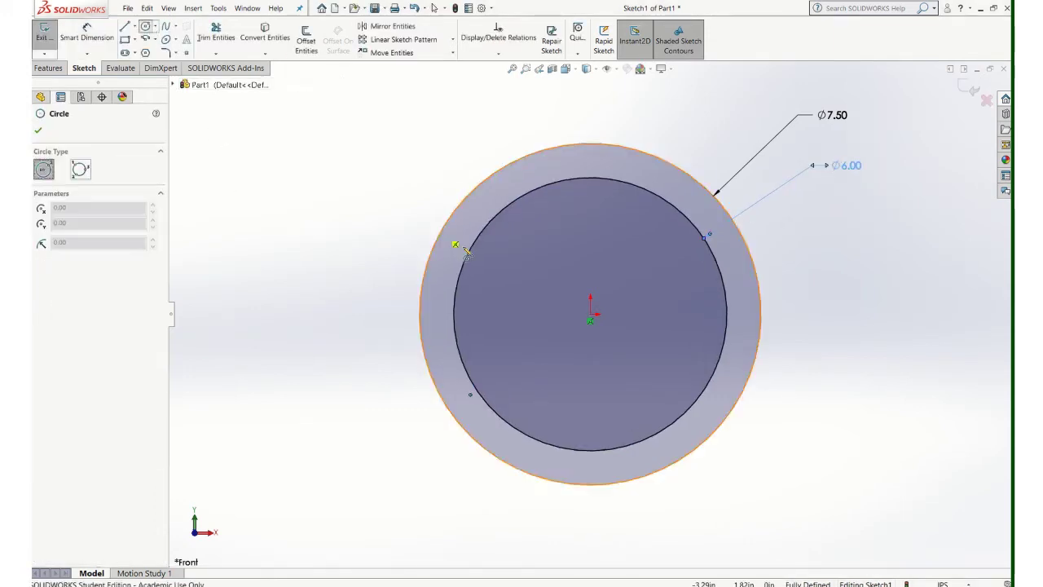
{"action": "left_click", "coordinate": [591, 314]}
{"action": "left_click", "coordinate": [634, 276]}
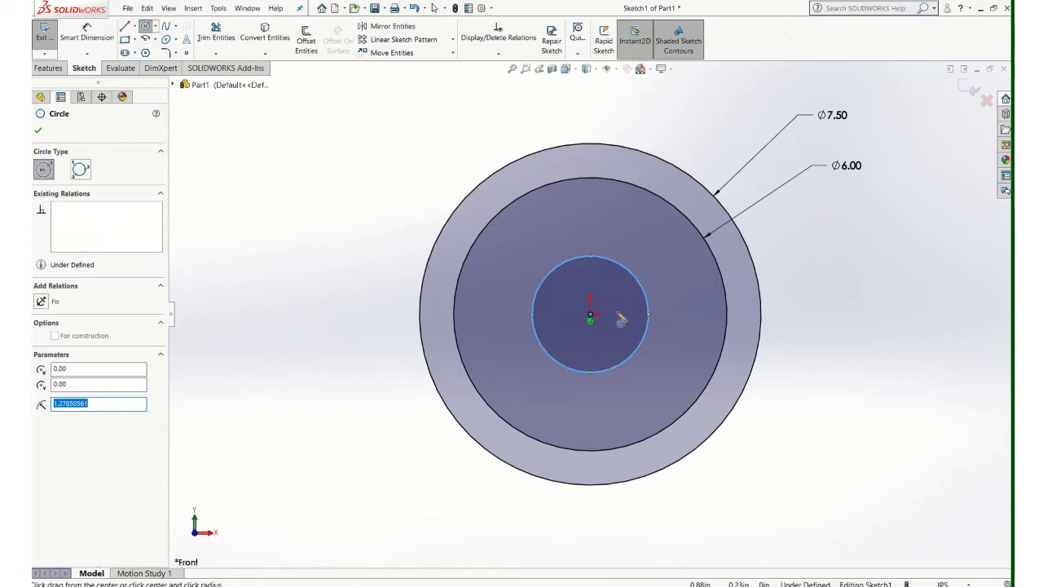
{"action": "left_click", "coordinate": [591, 315]}
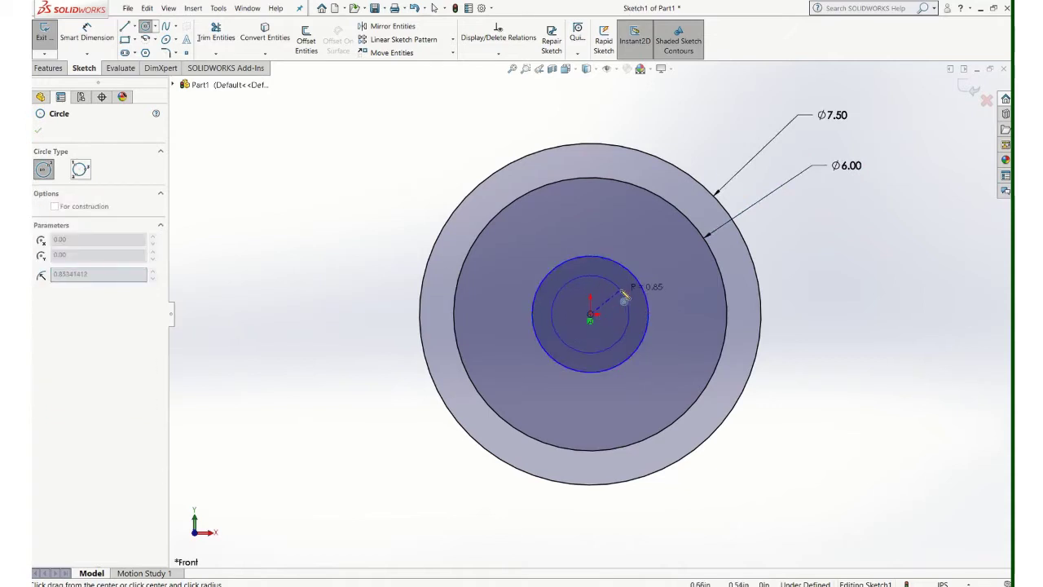
{"action": "left_click", "coordinate": [625, 297]}
Dimension the hub circle Ø1.75 and the bore circle Ø1.00.
{"action": "left_click", "coordinate": [90, 41]}
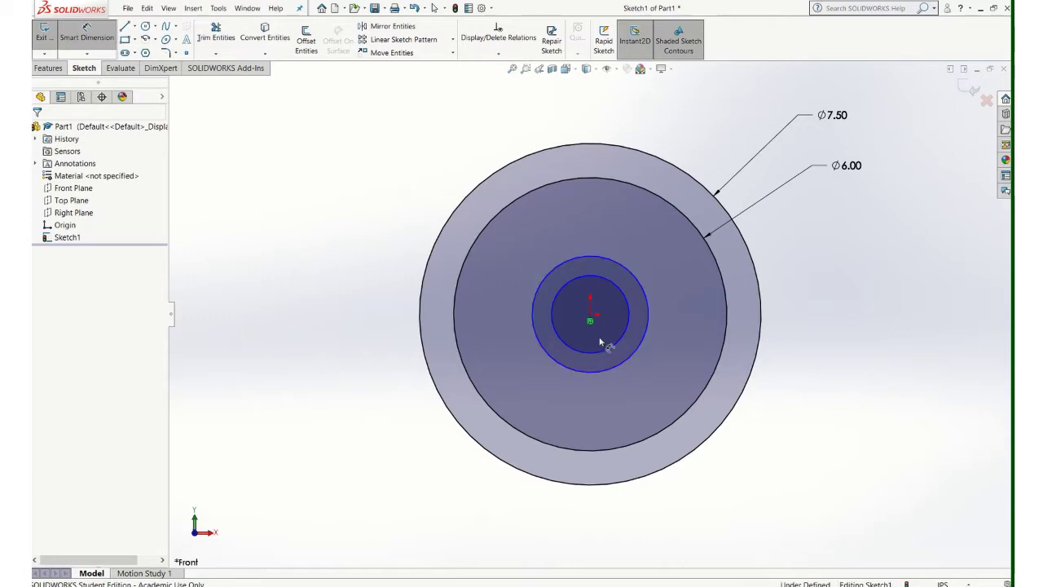
{"action": "left_click", "coordinate": [640, 337]}
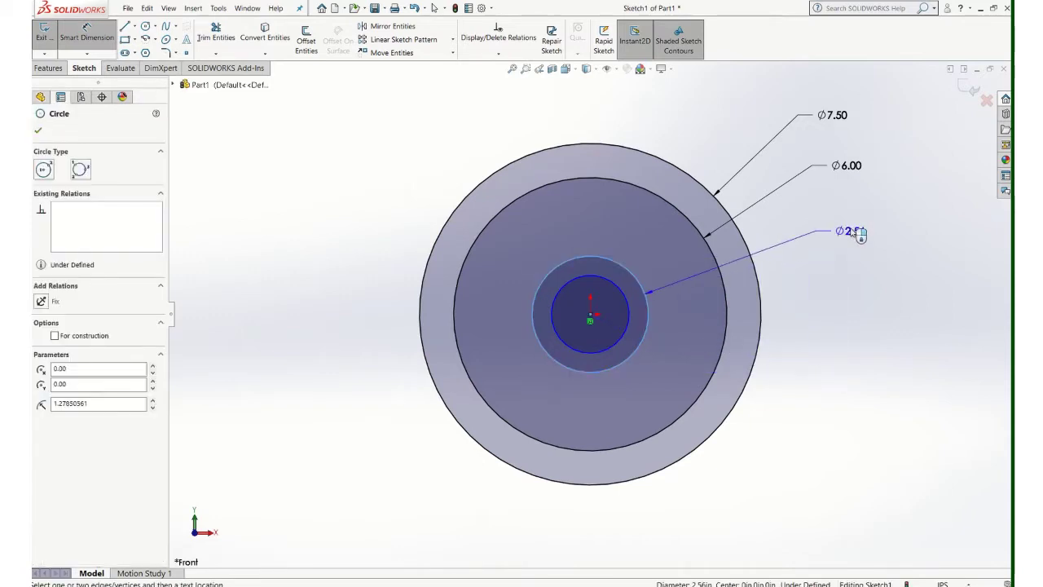
{"action": "left_click", "coordinate": [802, 235]}
{"action": "type", "text": "1.75"}
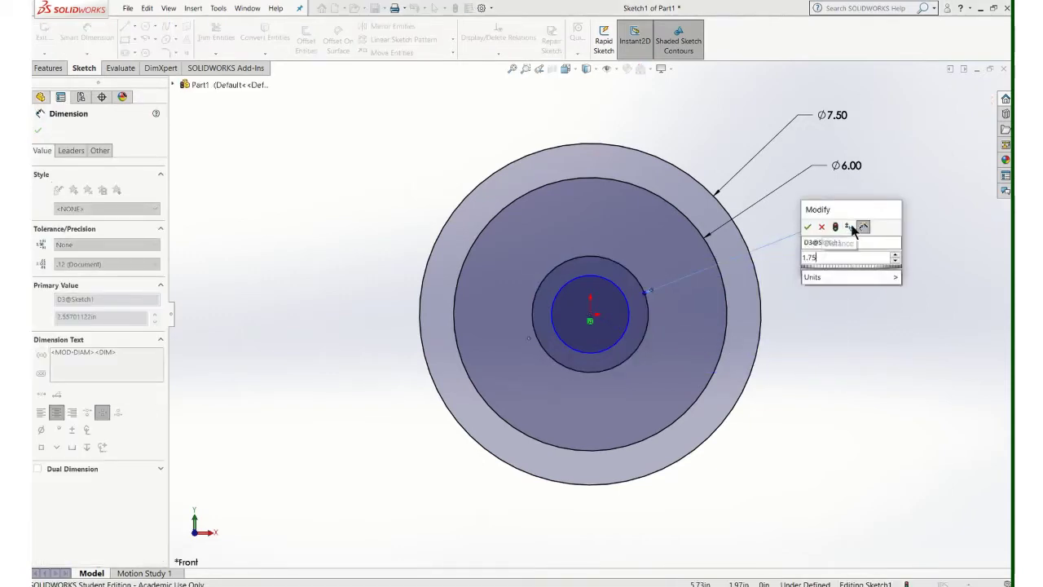
{"action": "key", "text": "Return"}
{"action": "scroll", "coordinate": [643, 348], "scroll_direction": "up", "scroll_amount": 1}
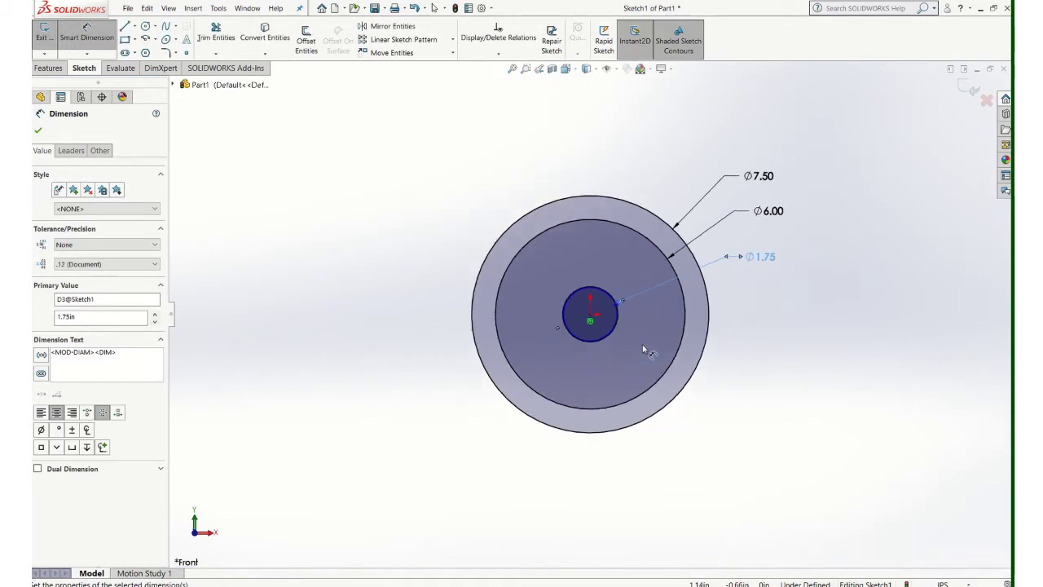
{"action": "scroll", "coordinate": [631, 344], "scroll_direction": "down", "scroll_amount": 3}
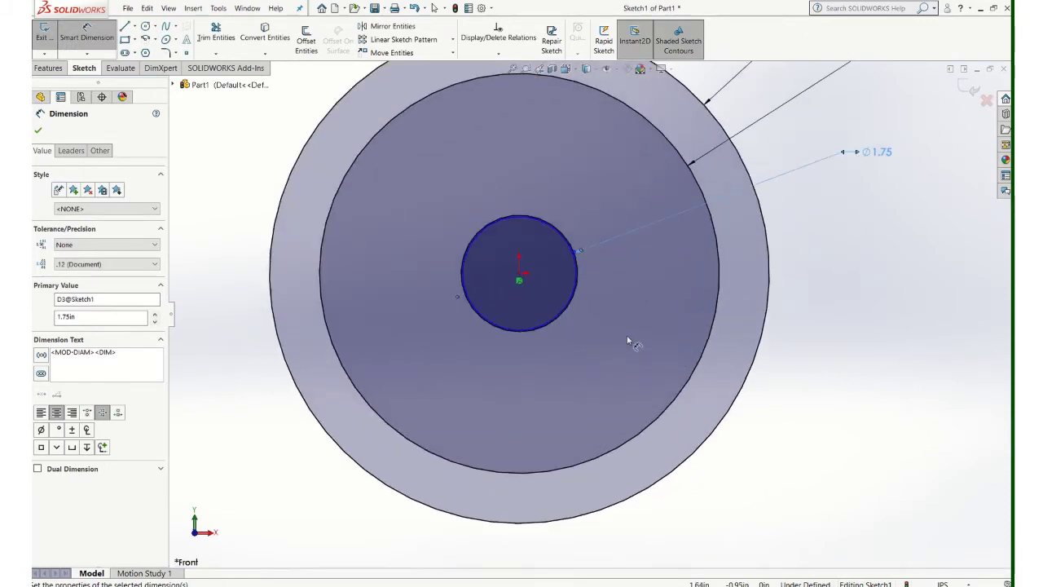
{"action": "left_click", "coordinate": [572, 302]}
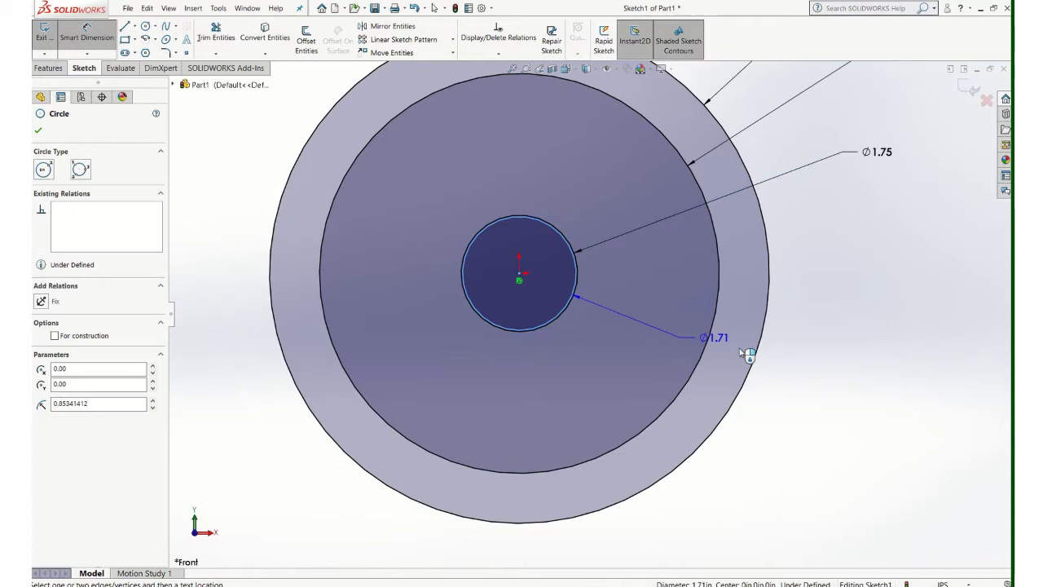
{"action": "left_click", "coordinate": [807, 376]}
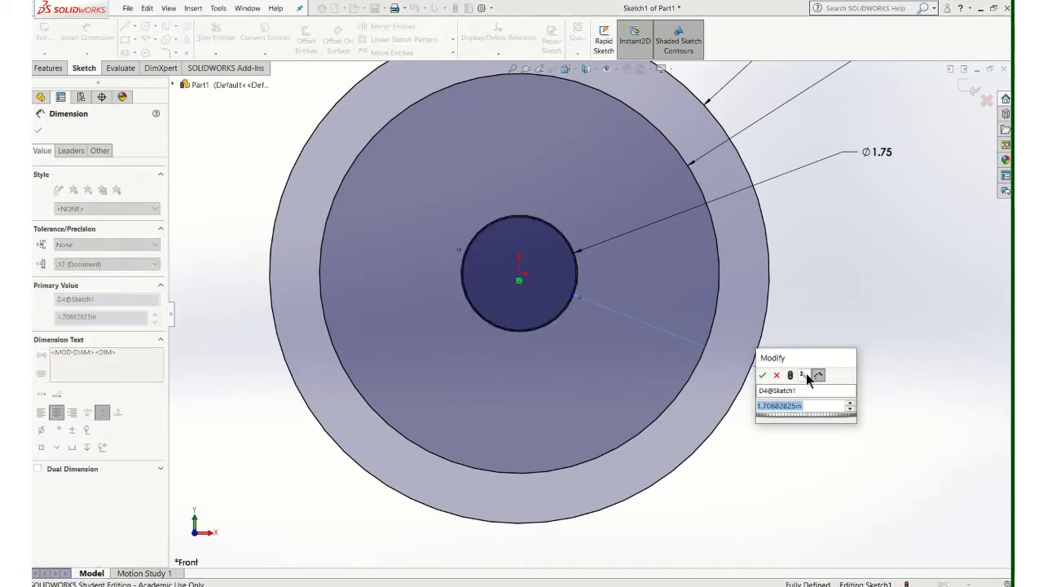
{"action": "type", "text": "1"}
{"action": "key", "text": "Return"}
{"action": "key", "text": "f"}
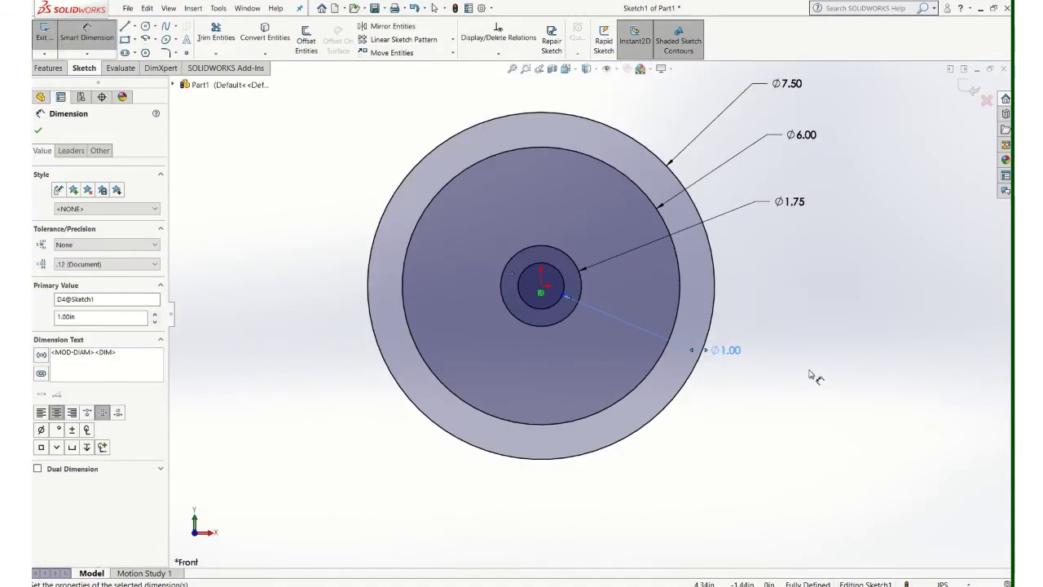
Exit the sketch and boss-extrude both ring contours Mid Plane, 0.75 in deep.
{"action": "left_click", "coordinate": [968, 86]}
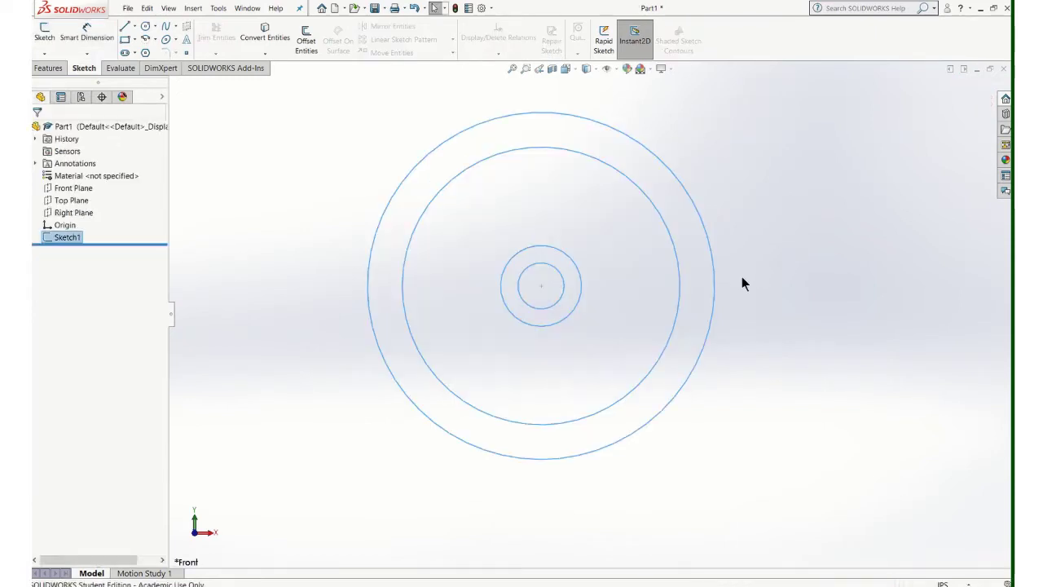
{"action": "middle_click_drag", "start_coordinate": [740, 265], "coordinate": [682, 316]}
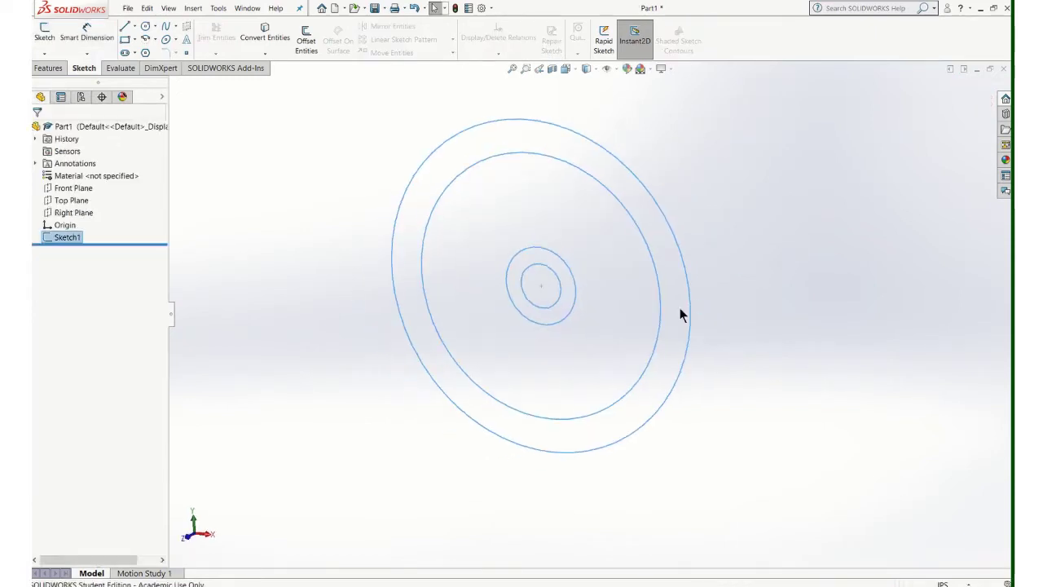
{"action": "left_click", "coordinate": [51, 68]}
{"action": "left_click", "coordinate": [48, 35]}
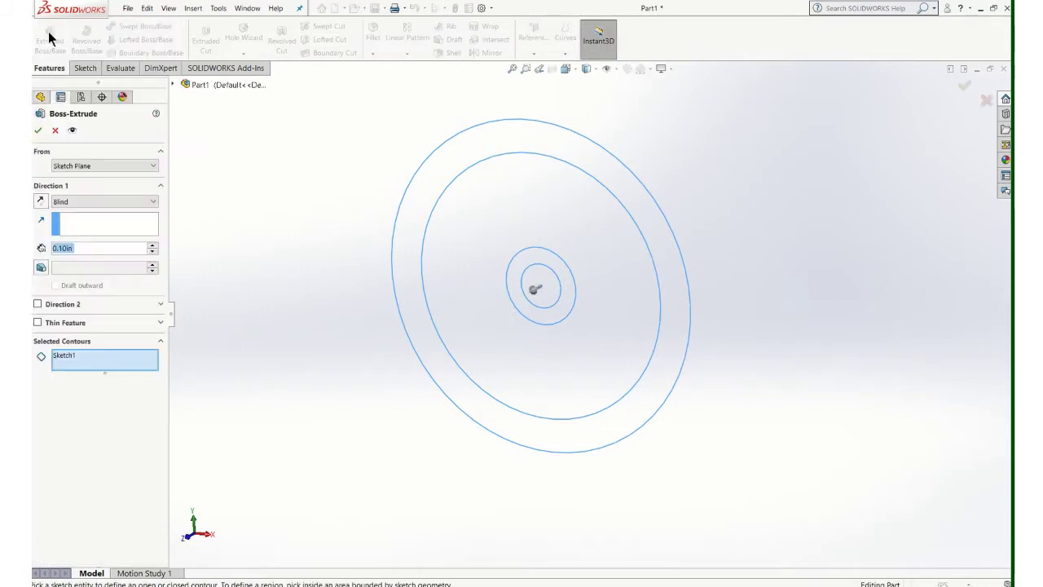
{"action": "left_click", "coordinate": [146, 201]}
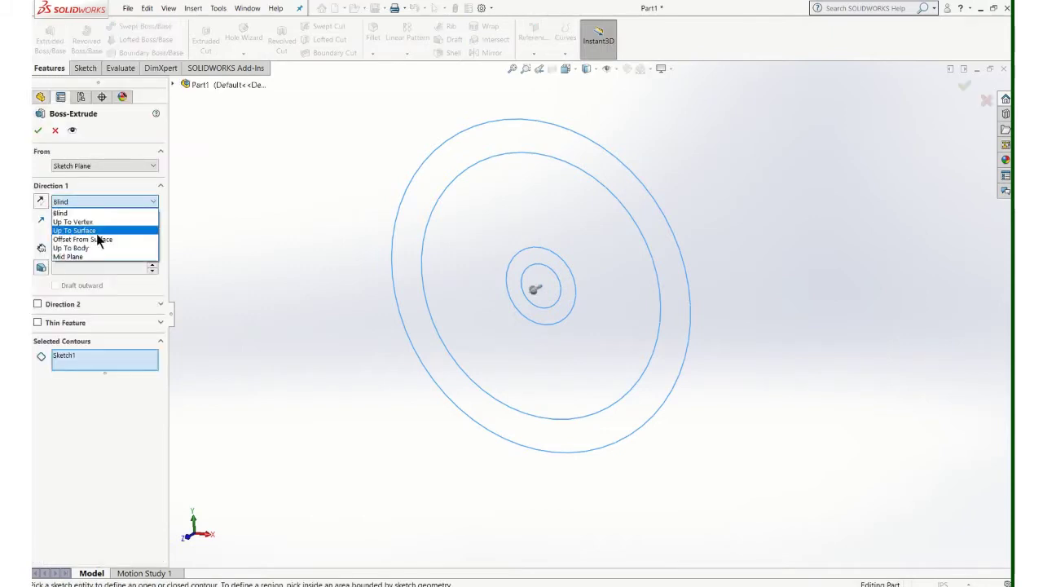
{"action": "left_click", "coordinate": [87, 254]}
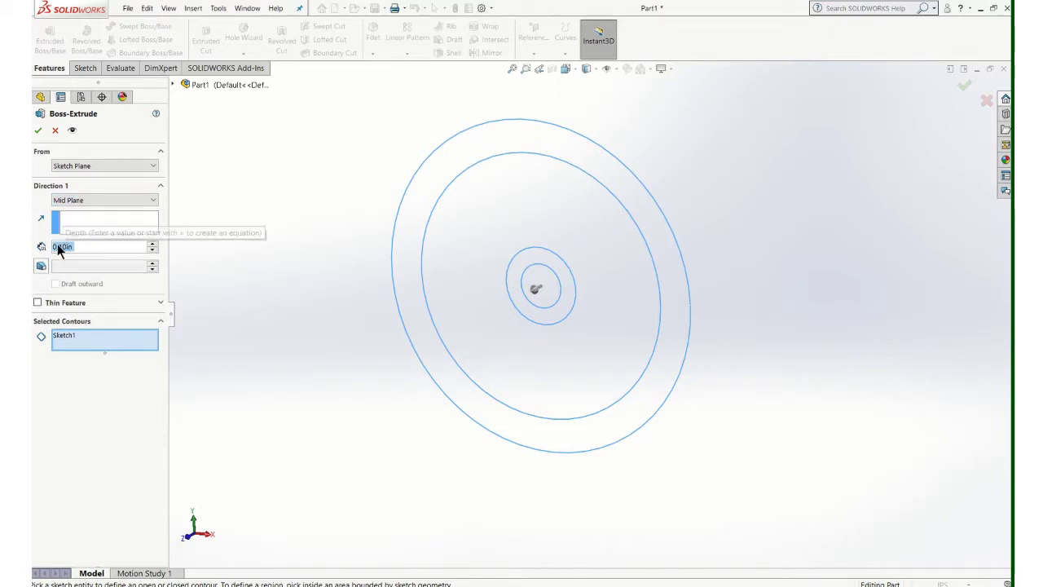
{"action": "key", "text": "BackSpace"}
{"action": "type", "text": ".5"}
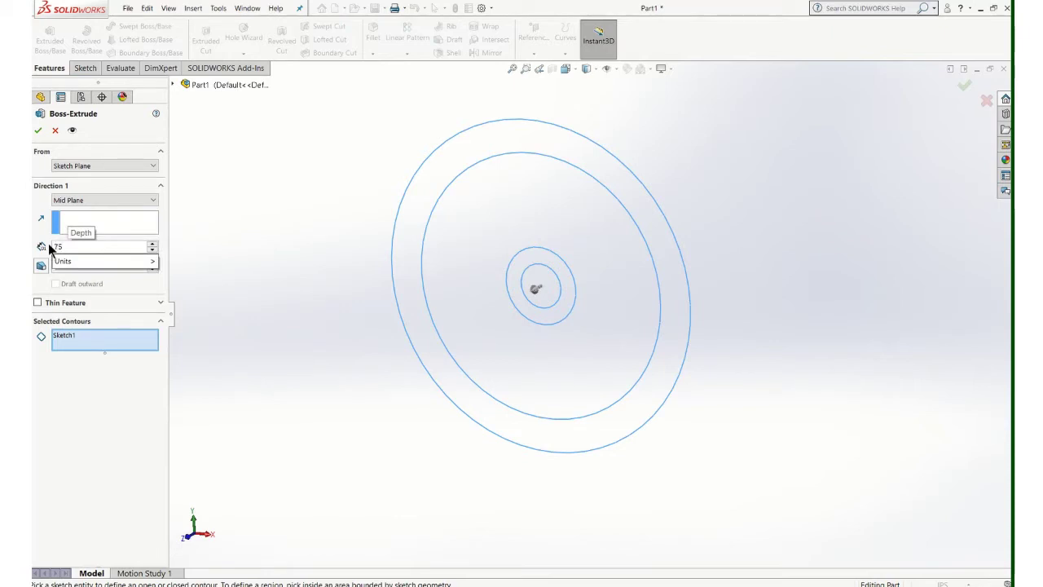
{"action": "left_click", "coordinate": [505, 144]}
{"action": "left_click", "coordinate": [535, 255]}
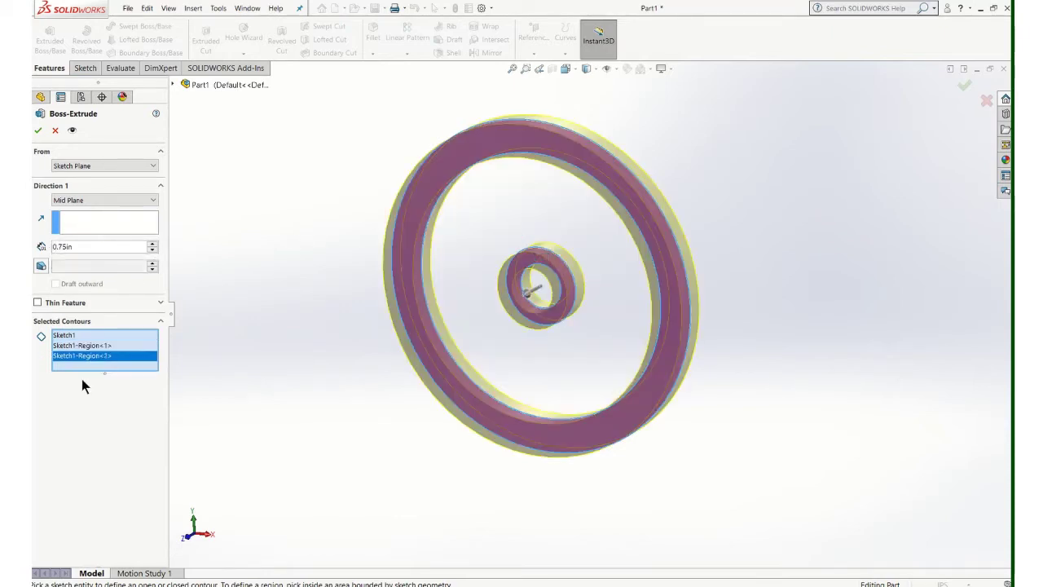
{"action": "left_click", "coordinate": [39, 130]}
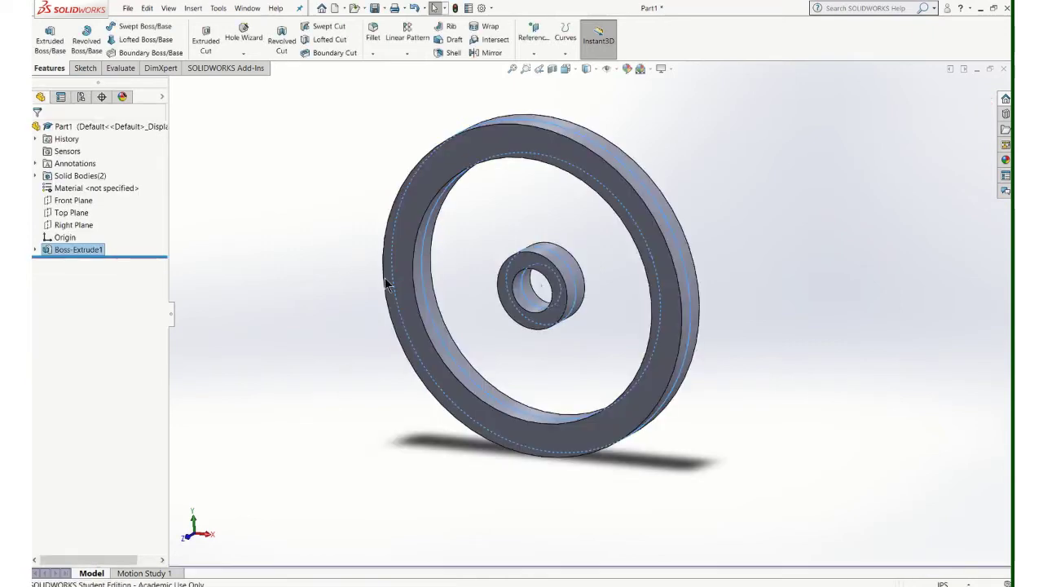
Switch to Front view, orbit the wheel, and select Front Plane in the tree.
{"action": "key", "text": "ctrl+1"}
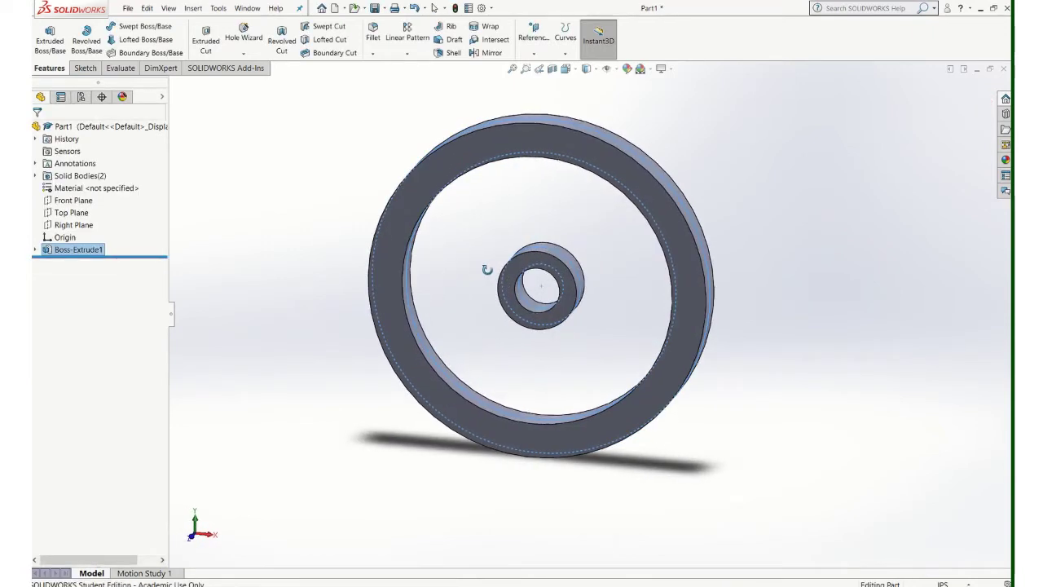
{"action": "left_click", "coordinate": [338, 221]}
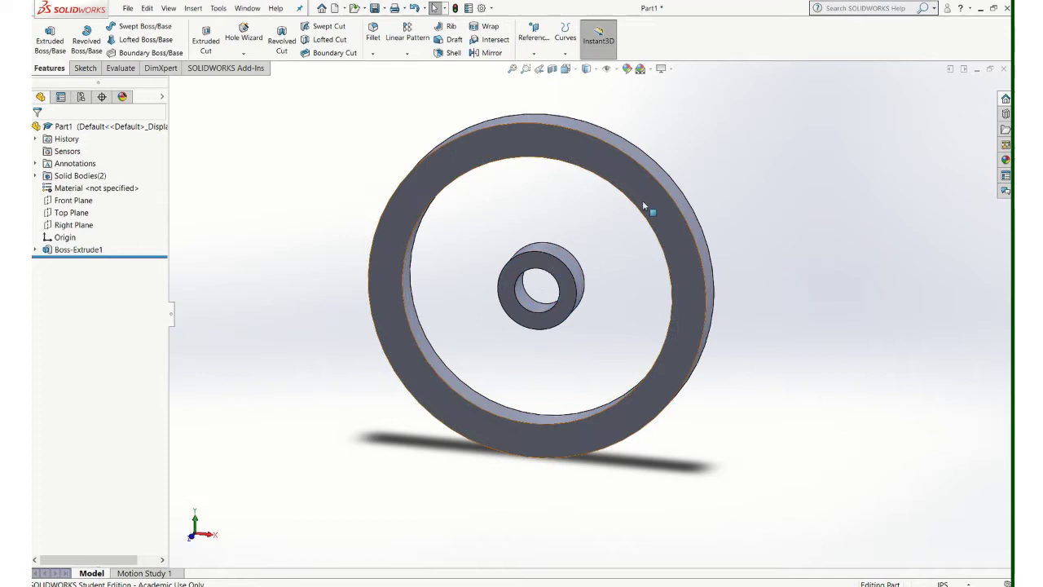
{"action": "middle_click_drag", "start_coordinate": [605, 261], "coordinate": [588, 243]}
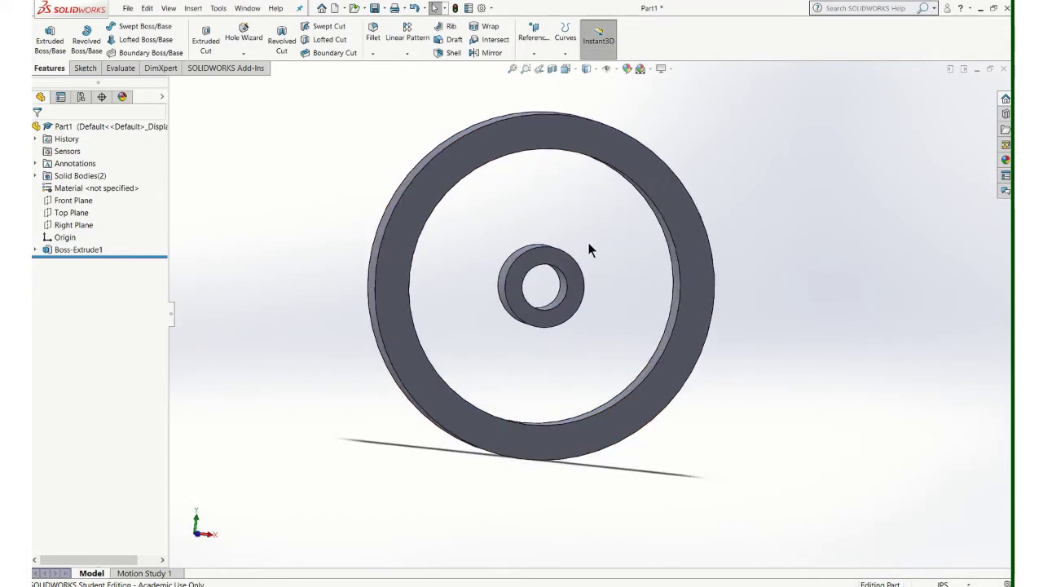
{"action": "middle_click_drag", "start_coordinate": [621, 277], "coordinate": [601, 285]}
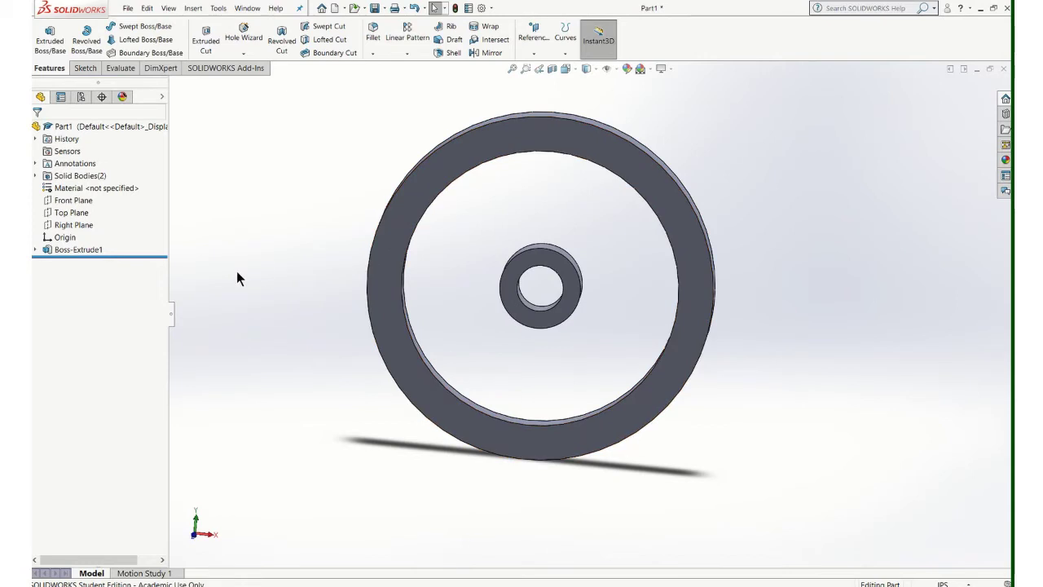
{"action": "left_click", "coordinate": [73, 201]}
{"action": "right_click", "coordinate": [73, 201]}
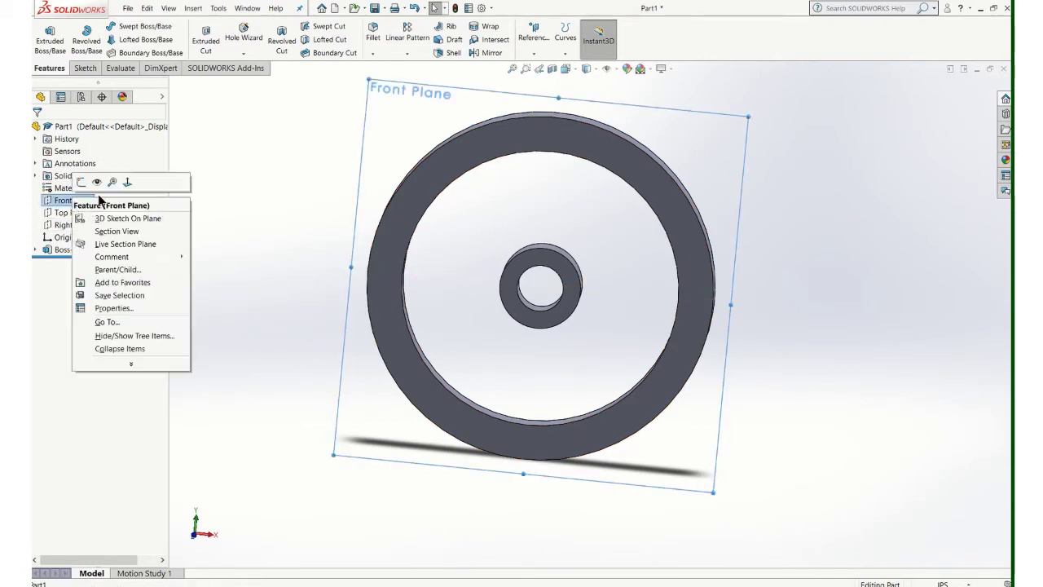
{"action": "left_click", "coordinate": [422, 270]}
{"action": "mouse_move", "coordinate": [423, 271]}
{"action": "middle_mouse_down"}
{"action": "mouse_move", "coordinate": [372, 275]}
{"action": "mouse_move", "coordinate": [424, 251]}
{"action": "middle_mouse_up"}
{"action": "key", "text": "Escape"}
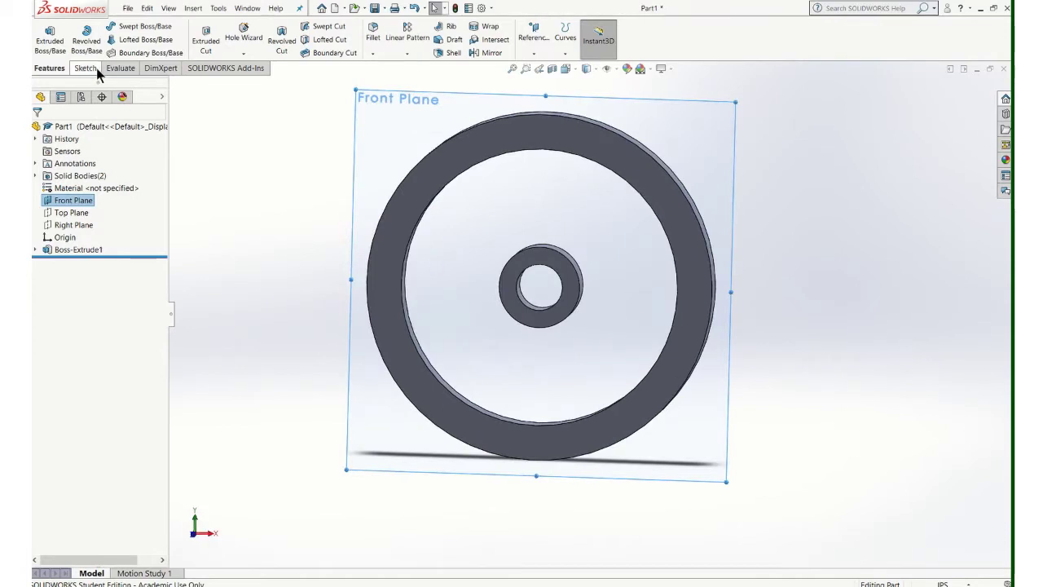
Start a Front Plane sketch with a horizontal line from the origin past the rim.
{"action": "left_click", "coordinate": [97, 71]}
{"action": "left_click", "coordinate": [42, 36]}
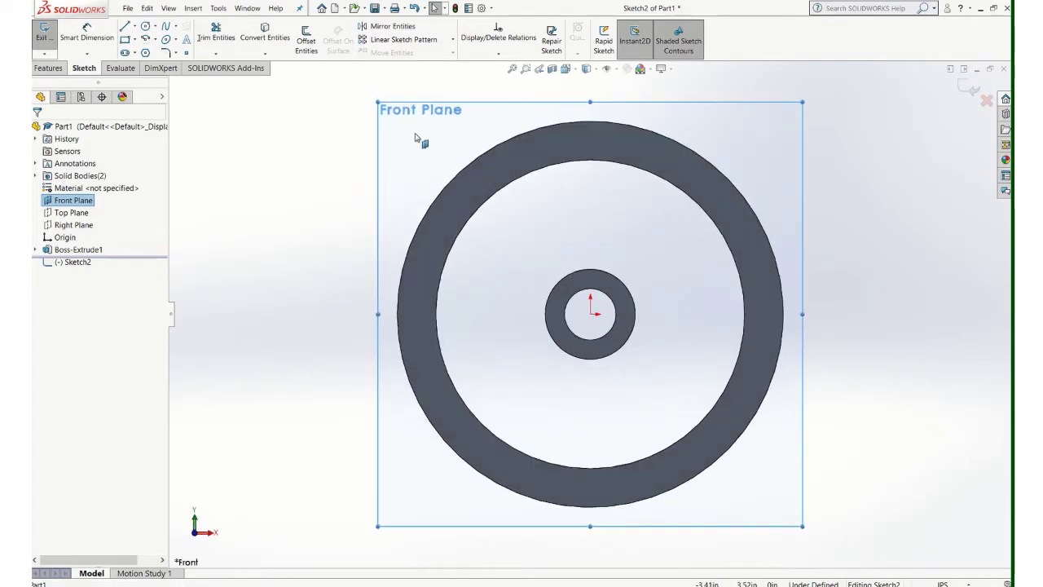
{"action": "left_click", "coordinate": [127, 27]}
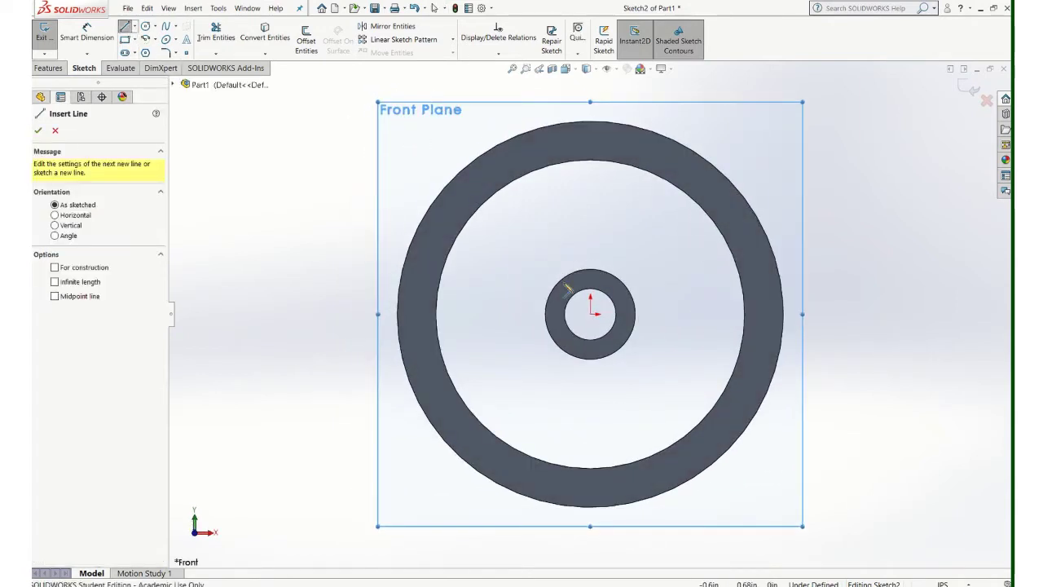
{"action": "left_click", "coordinate": [590, 314]}
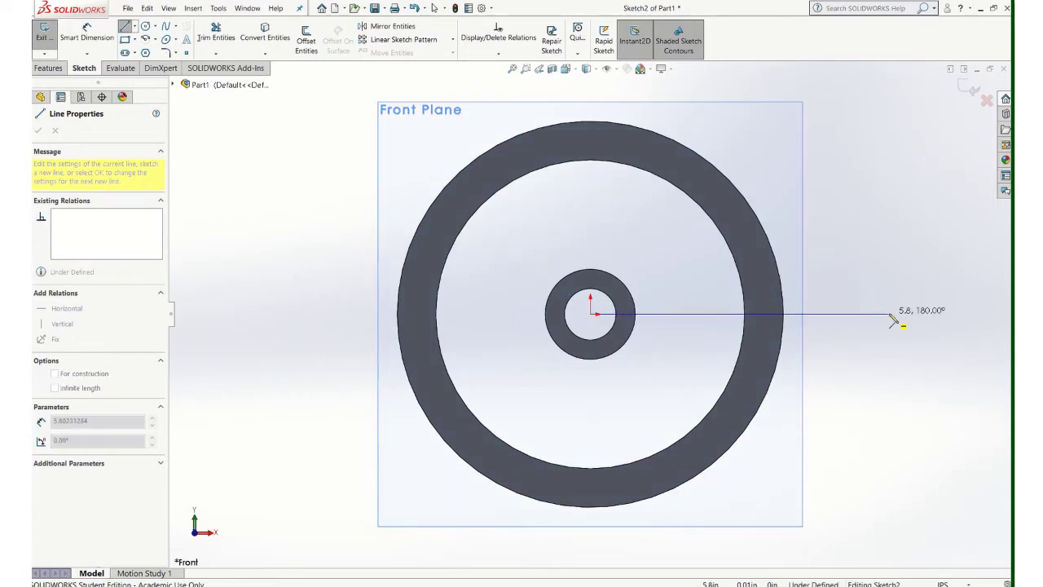
{"action": "left_click", "coordinate": [921, 314]}
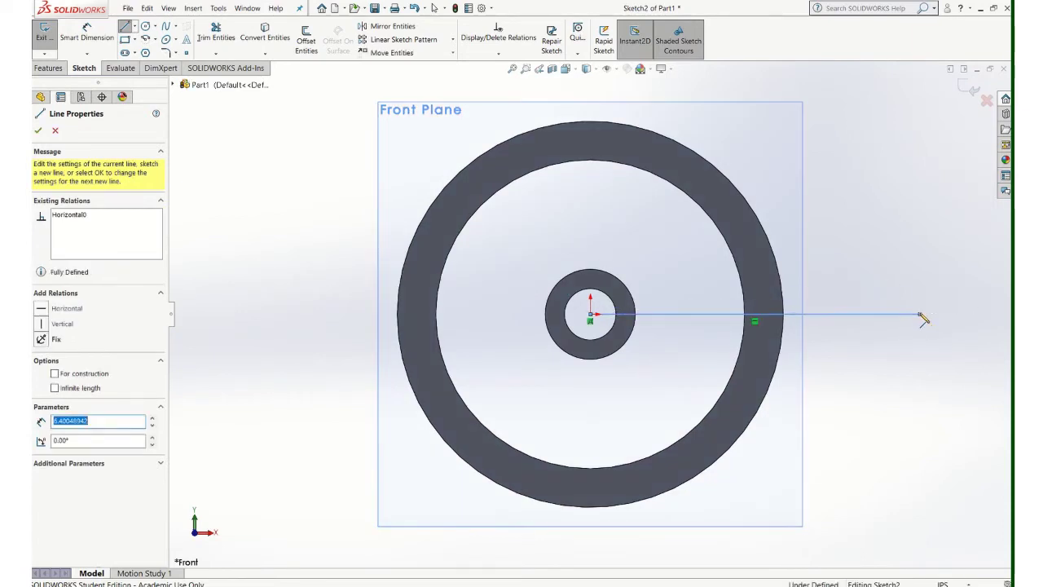
{"action": "key", "text": "Escape"}
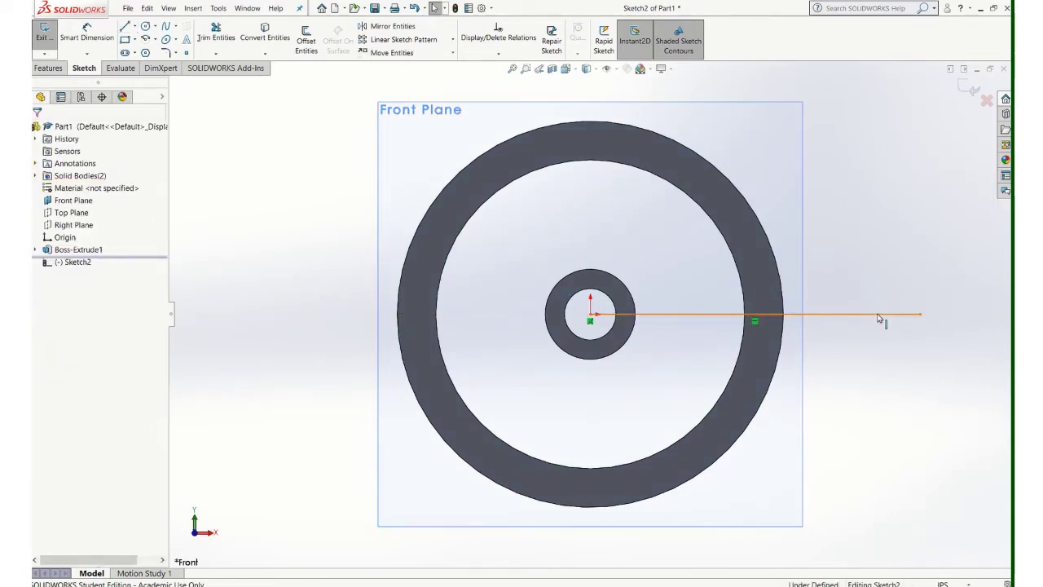
Convert the line to construction geometry and make it fixed.
{"action": "right_click", "coordinate": [876, 314]}
{"action": "left_click", "coordinate": [894, 300]}
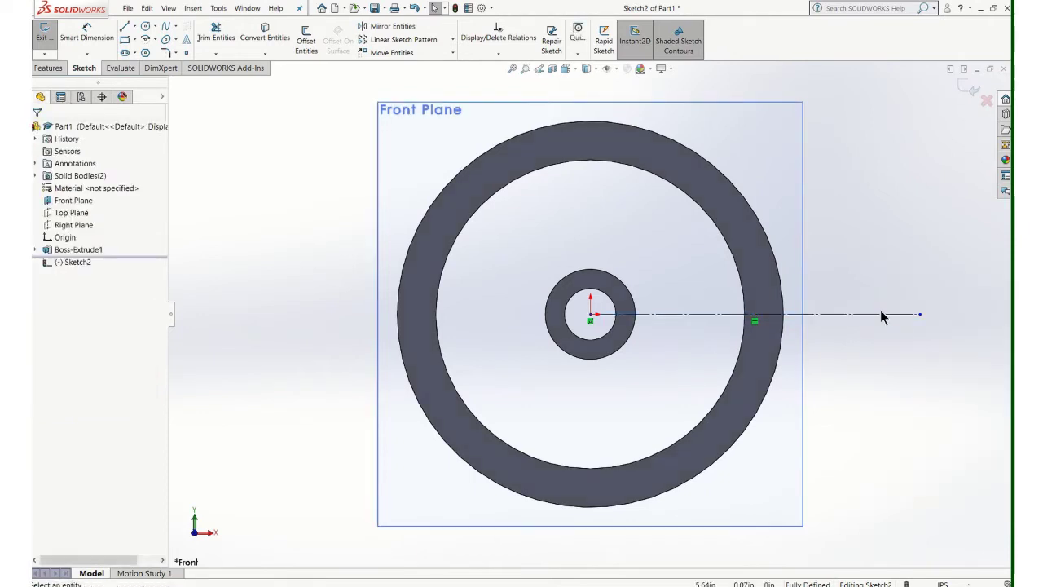
{"action": "right_click", "coordinate": [885, 314]}
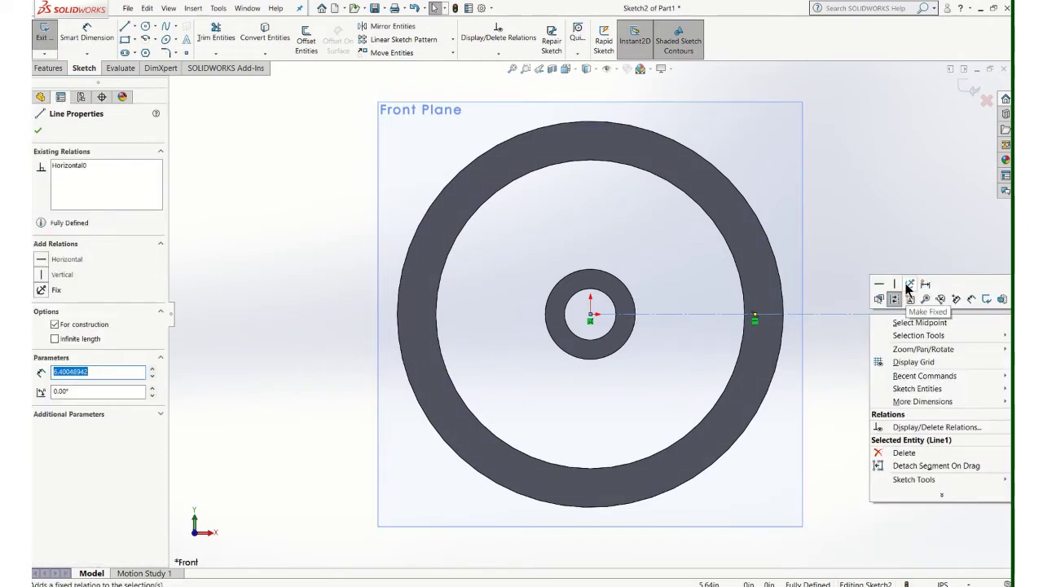
{"action": "left_click", "coordinate": [908, 284]}
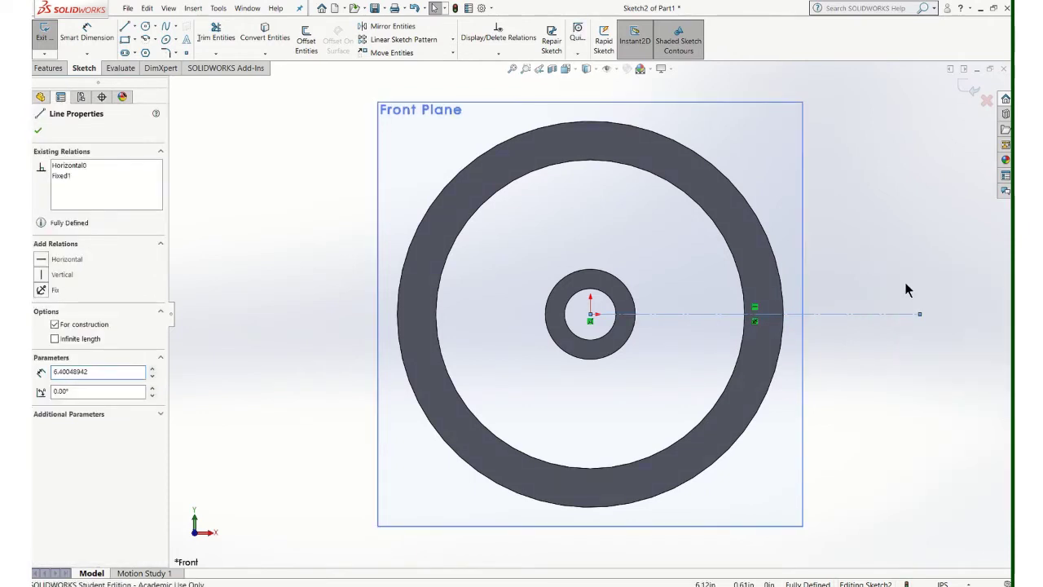
Draw two lines from the wheel centre, one angled above and one below the centreline.
{"action": "left_click", "coordinate": [127, 29]}
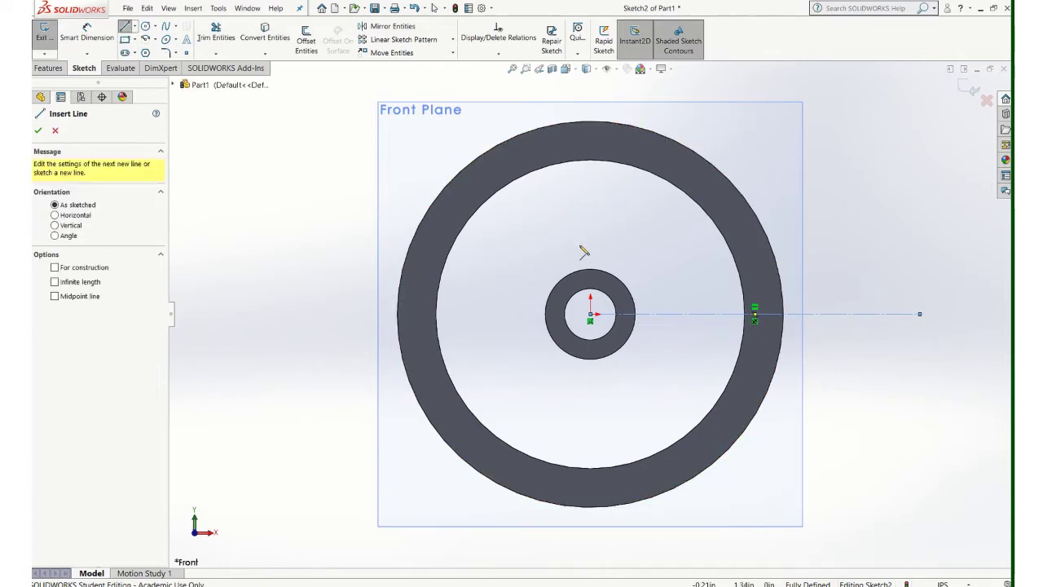
{"action": "left_click", "coordinate": [591, 315]}
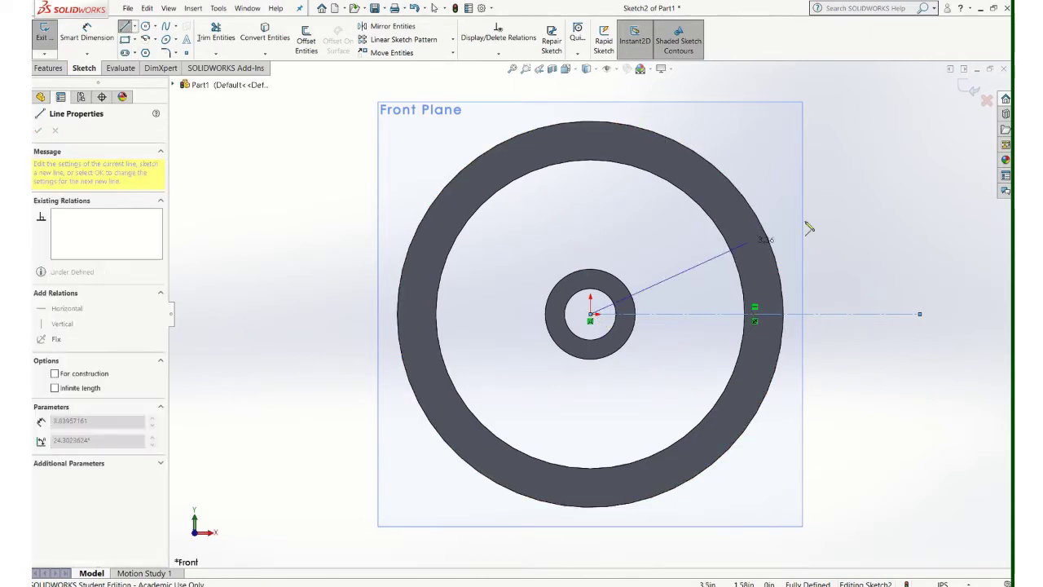
{"action": "left_click", "coordinate": [844, 203]}
{"action": "key", "text": "Escape"}
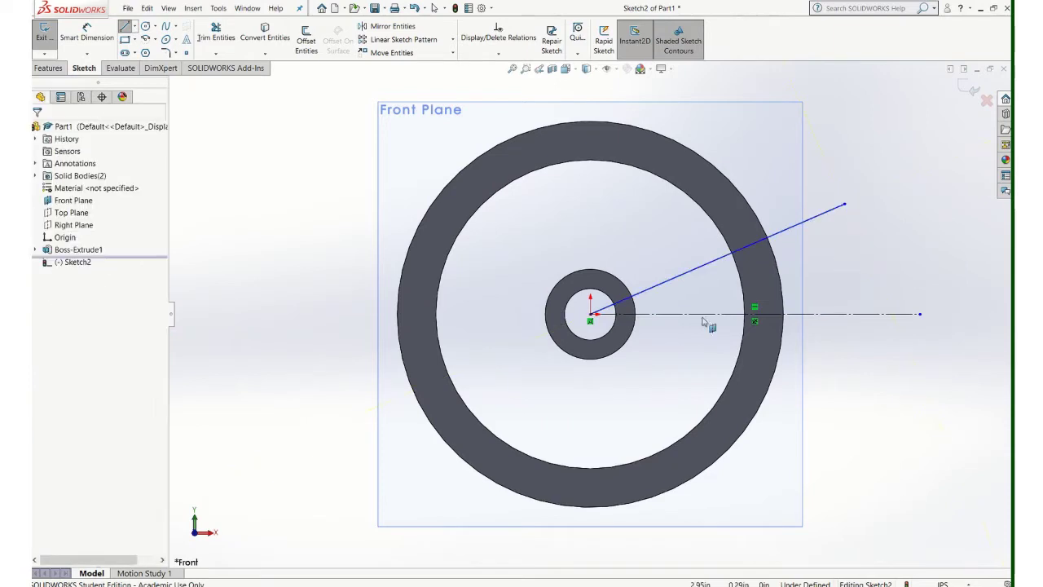
{"action": "left_click", "coordinate": [126, 30]}
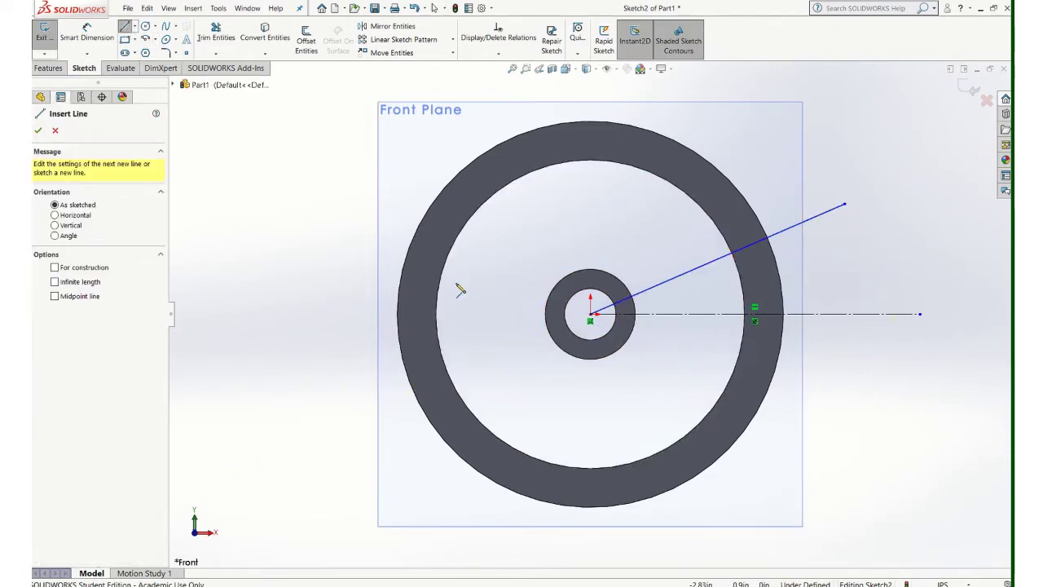
{"action": "left_click", "coordinate": [591, 317]}
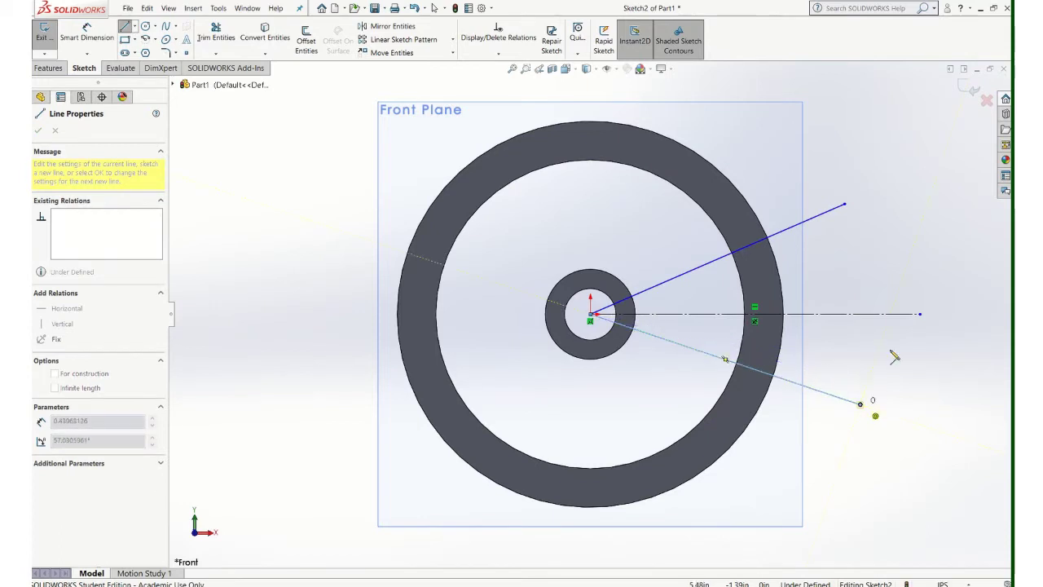
{"action": "key", "text": "Escape"}
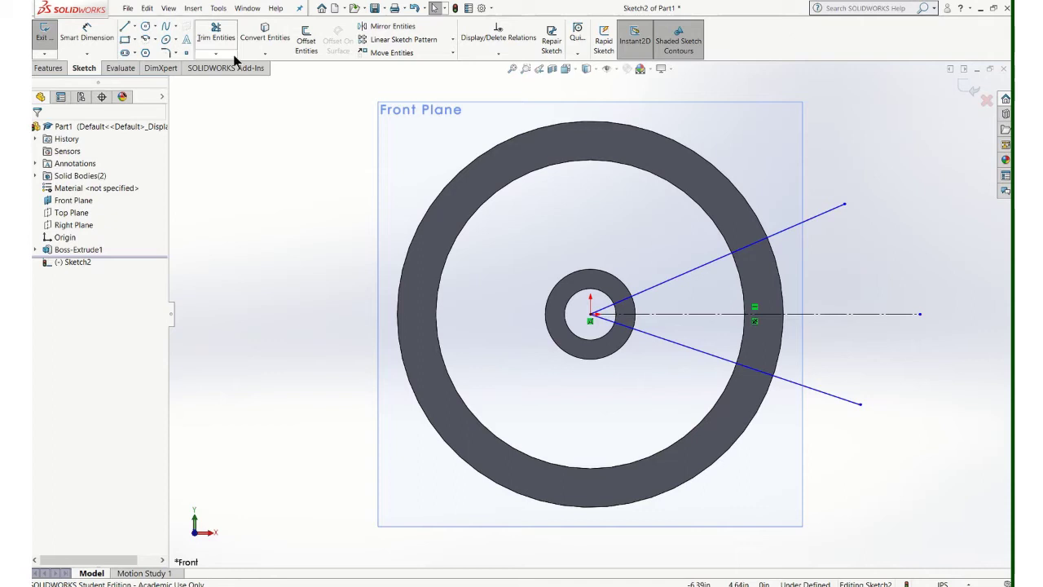
Dimension both lines at 21° from the horizontal centreline.
{"action": "left_click", "coordinate": [90, 36]}
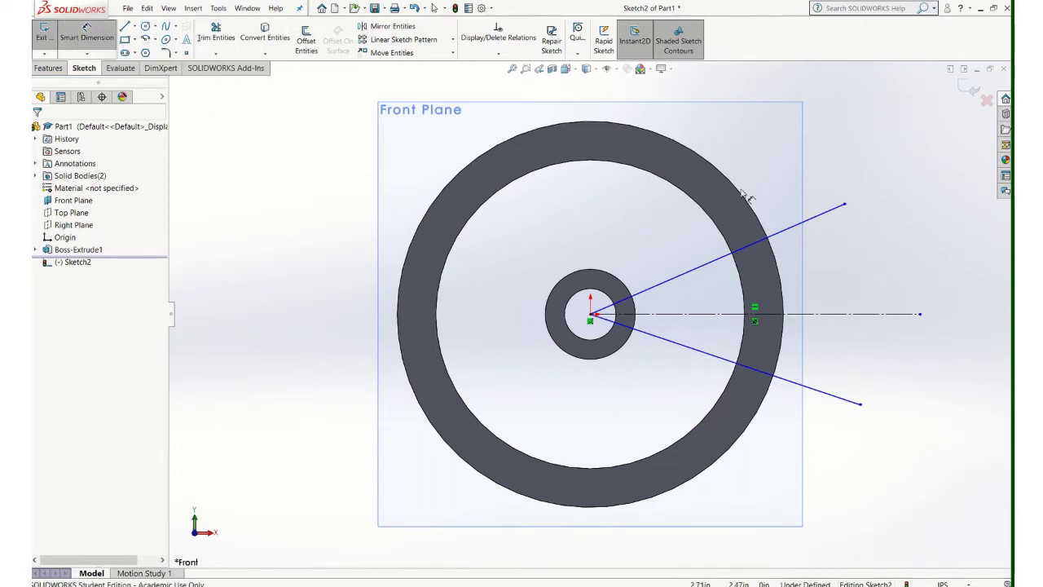
{"action": "left_click", "coordinate": [821, 215]}
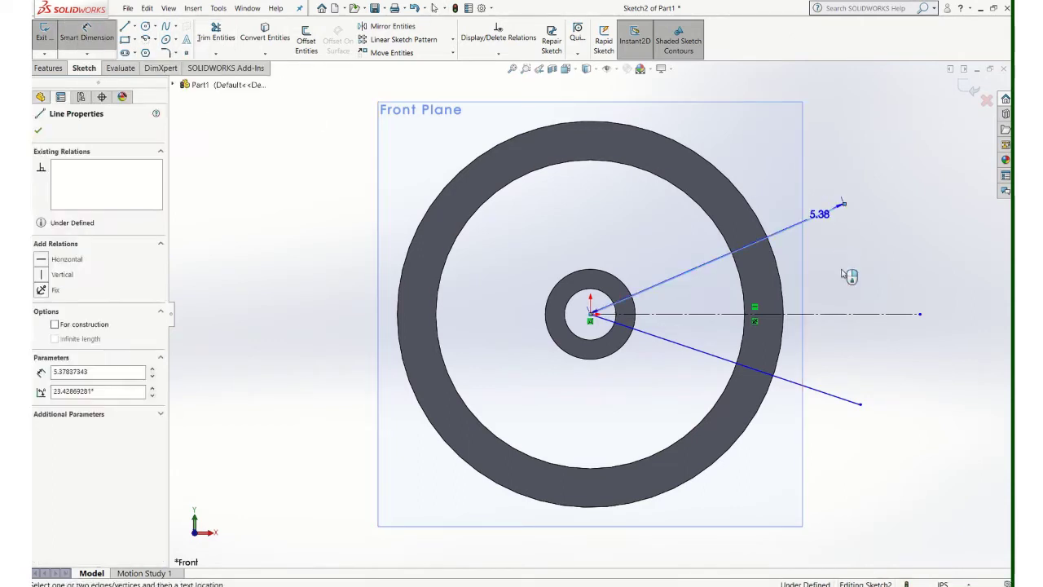
{"action": "left_click", "coordinate": [830, 315]}
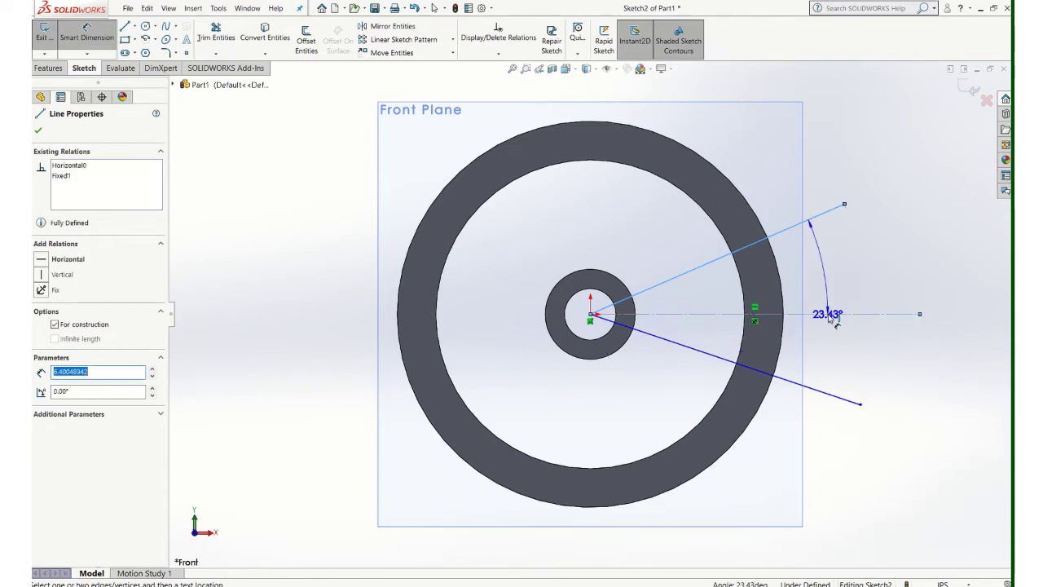
{"action": "left_click", "coordinate": [835, 287]}
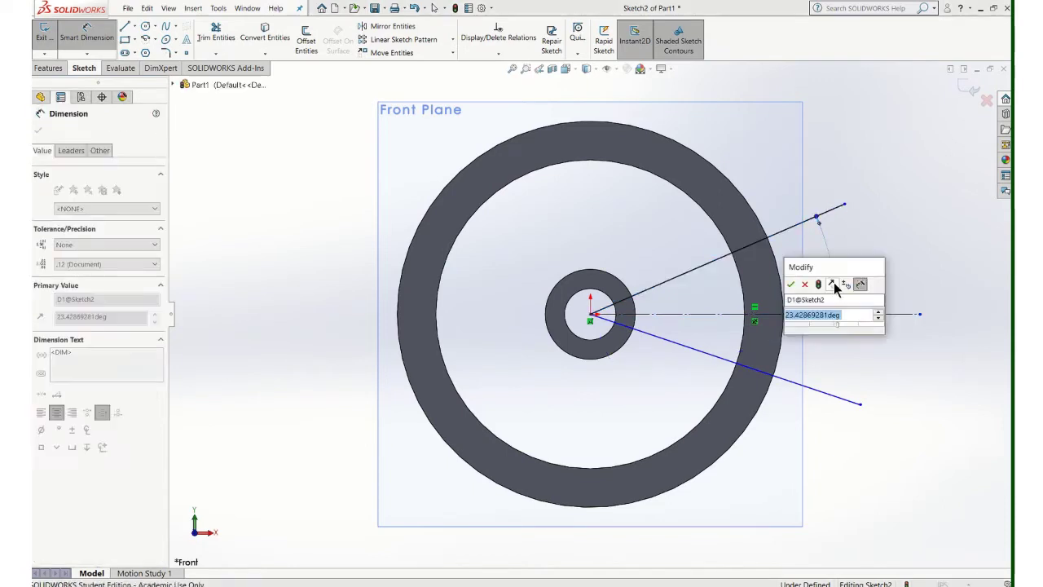
{"action": "type", "text": "21"}
{"action": "key", "text": "Return"}
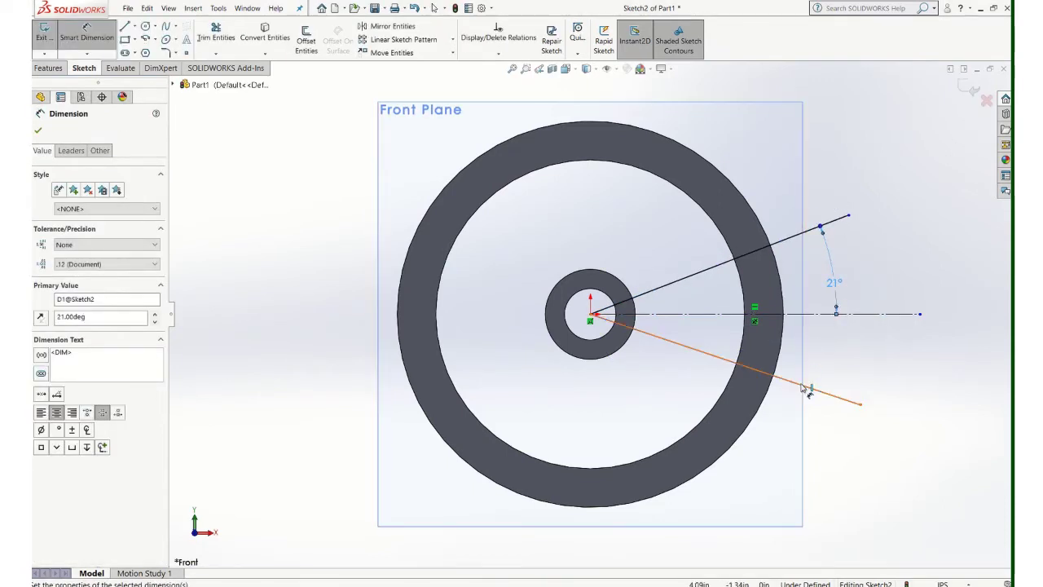
{"action": "left_click", "coordinate": [807, 386]}
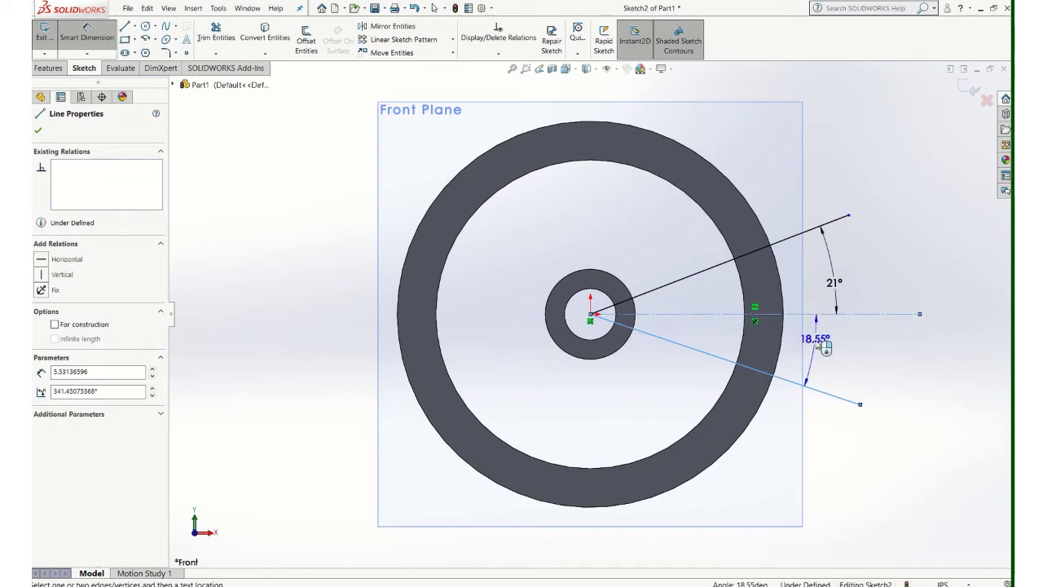
{"action": "left_click", "coordinate": [829, 354]}
{"action": "type", "text": "21"}
{"action": "key", "text": "Return"}
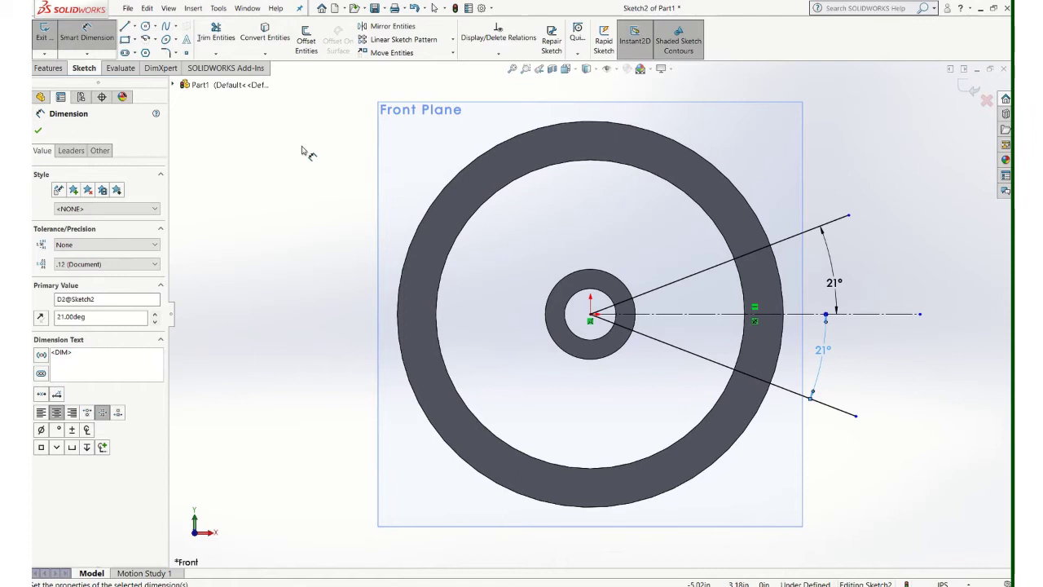
Draw an origin-centred circle around the hub and dimension it Ø1.75.
{"action": "left_click", "coordinate": [147, 27]}
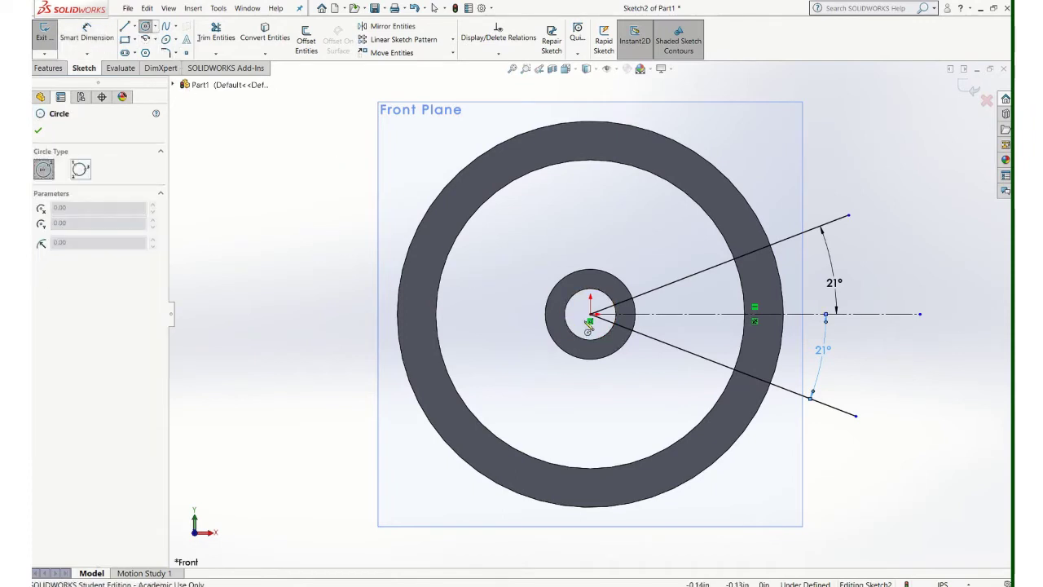
{"action": "left_click", "coordinate": [591, 314]}
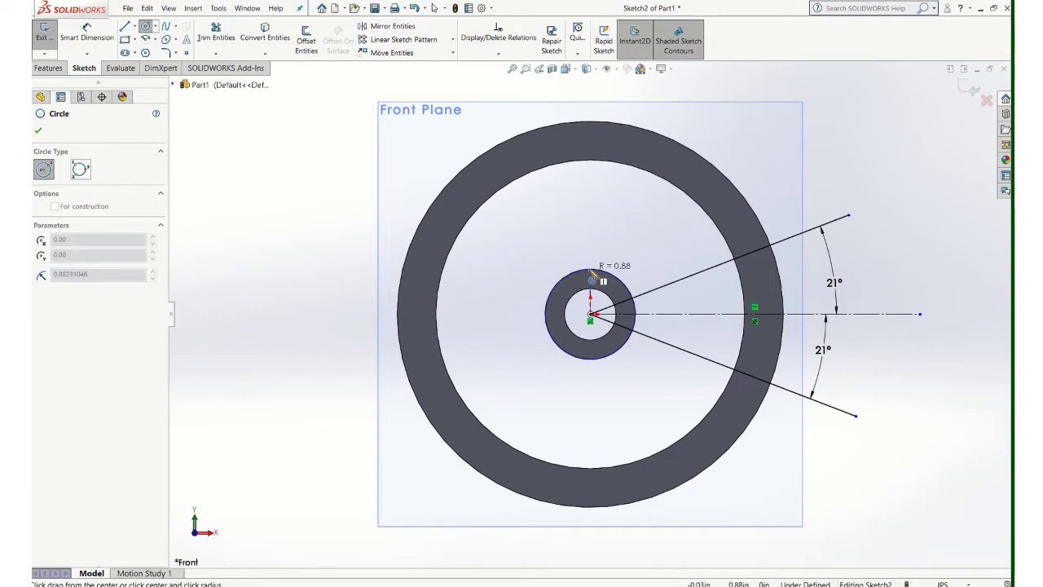
{"action": "left_click", "coordinate": [591, 274]}
{"action": "left_click", "coordinate": [591, 315]}
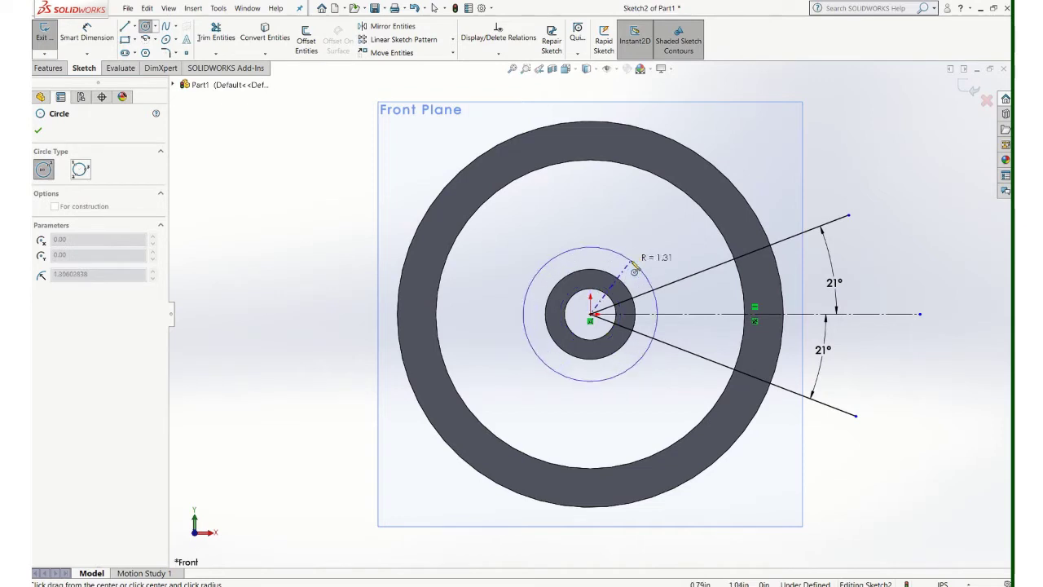
{"action": "left_click", "coordinate": [643, 281]}
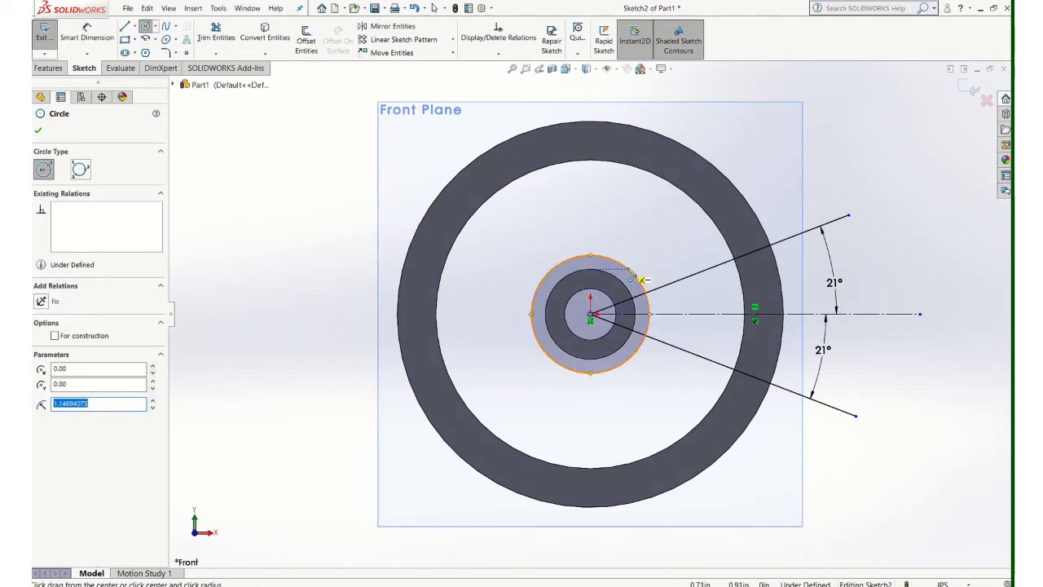
{"action": "left_click", "coordinate": [96, 30]}
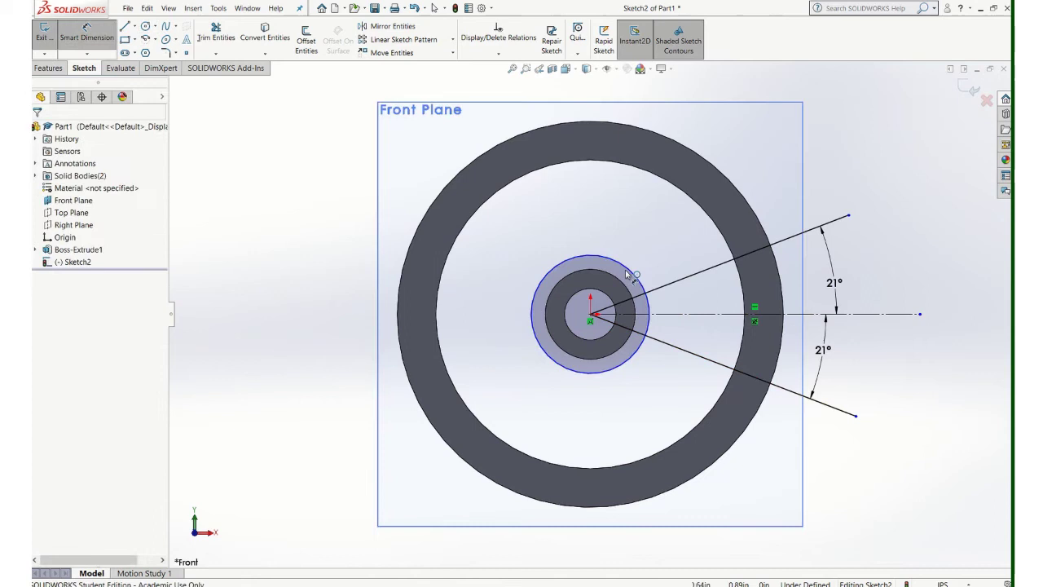
{"action": "left_click", "coordinate": [629, 276]}
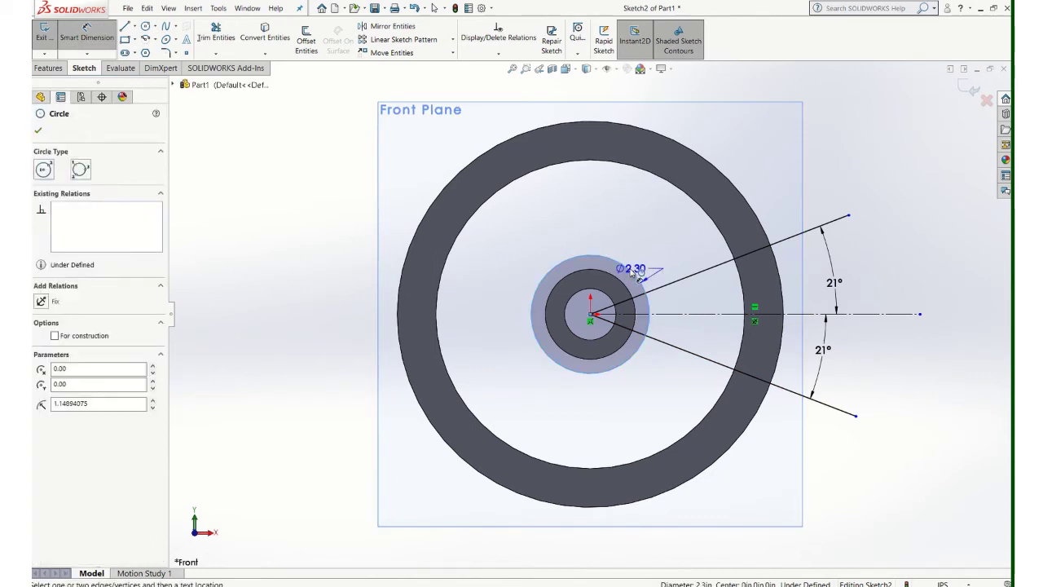
{"action": "left_click", "coordinate": [792, 156]}
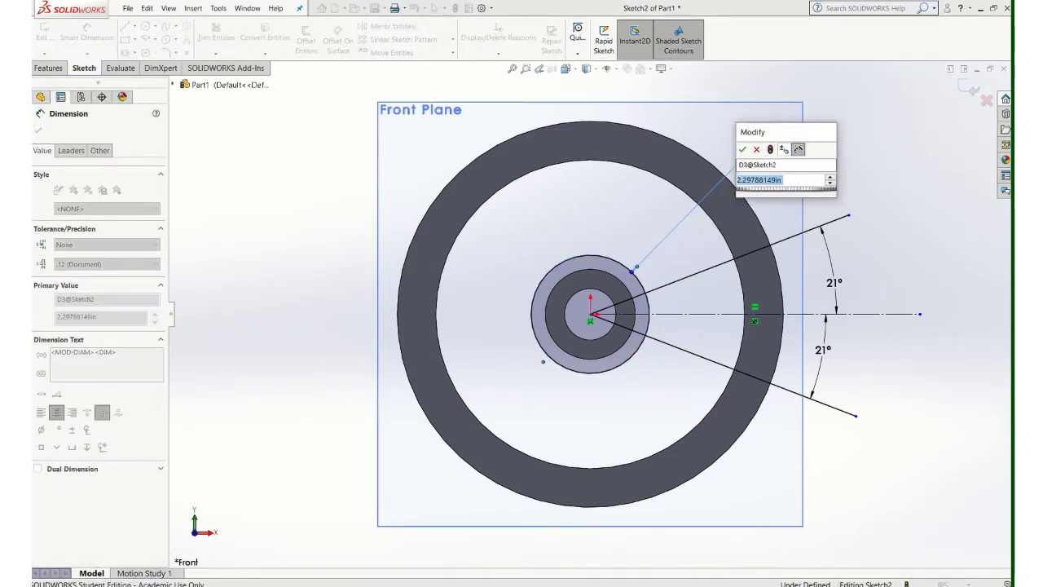
{"action": "type", "text": "1.75"}
{"action": "key", "text": "Return"}
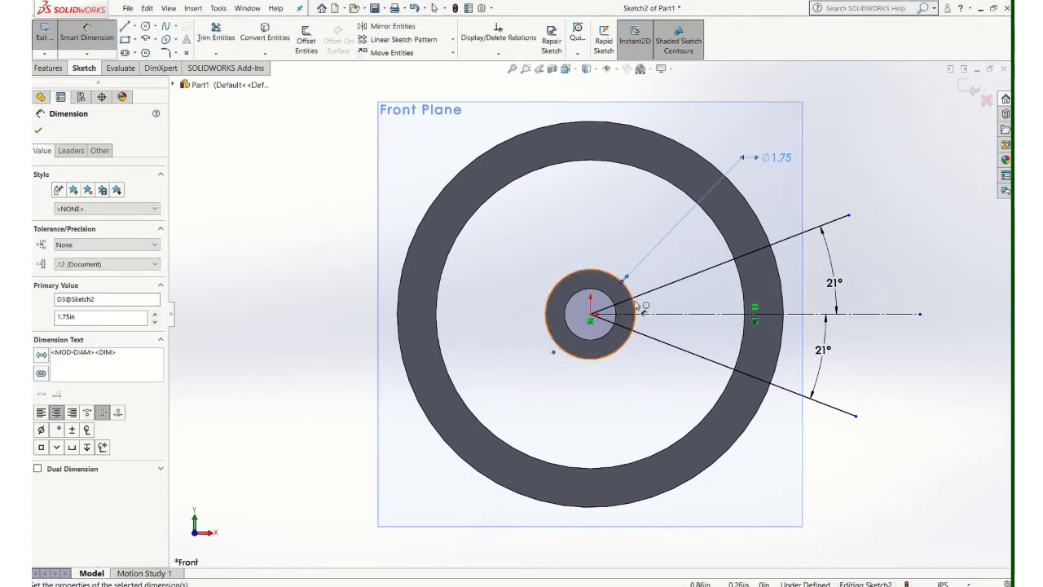
Draw a large origin-centred circle on the rim's inner edge.
{"action": "left_click", "coordinate": [145, 27]}
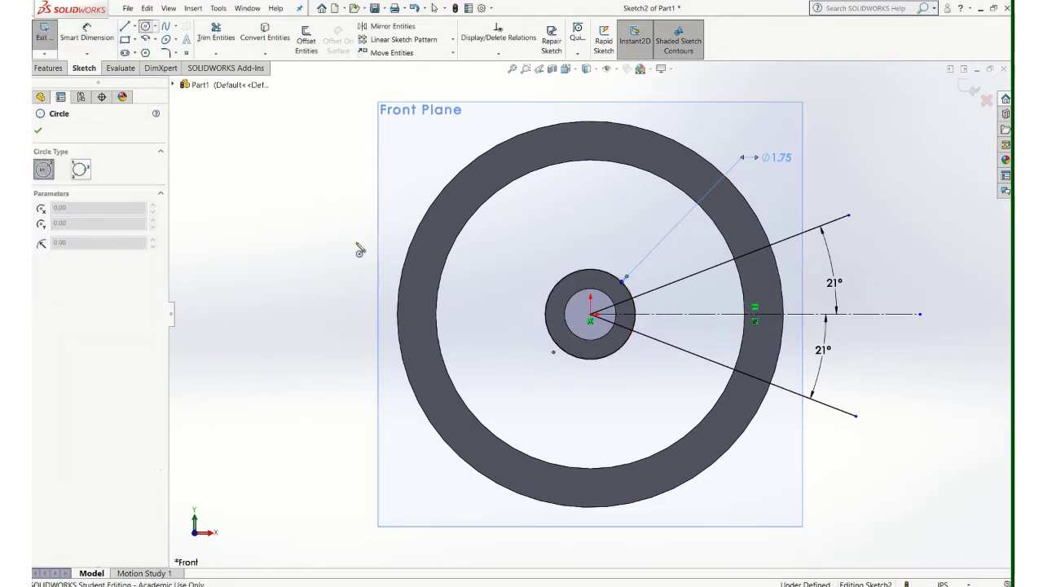
{"action": "left_click", "coordinate": [590, 315]}
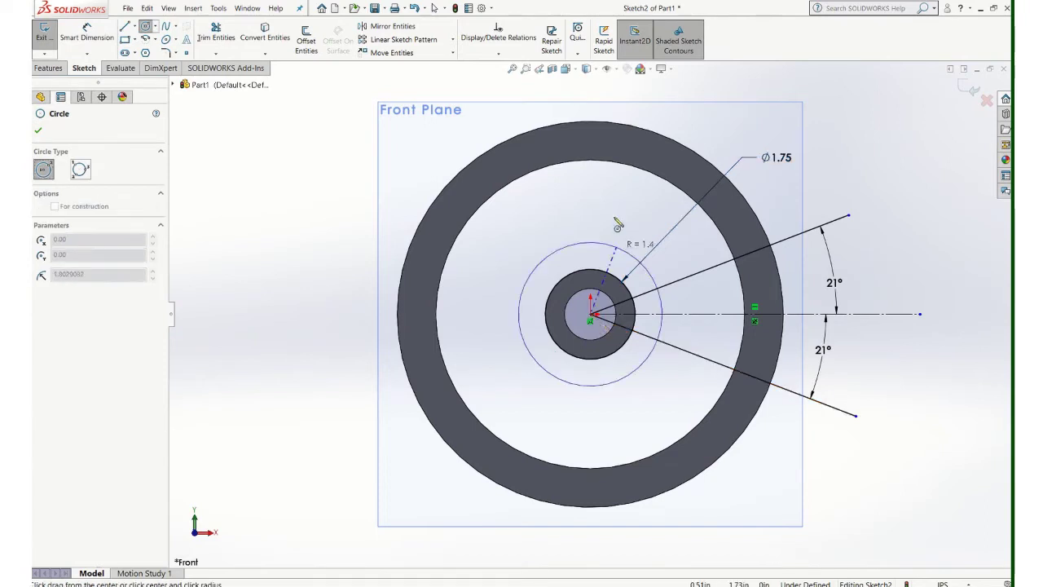
{"action": "left_click", "coordinate": [611, 163]}
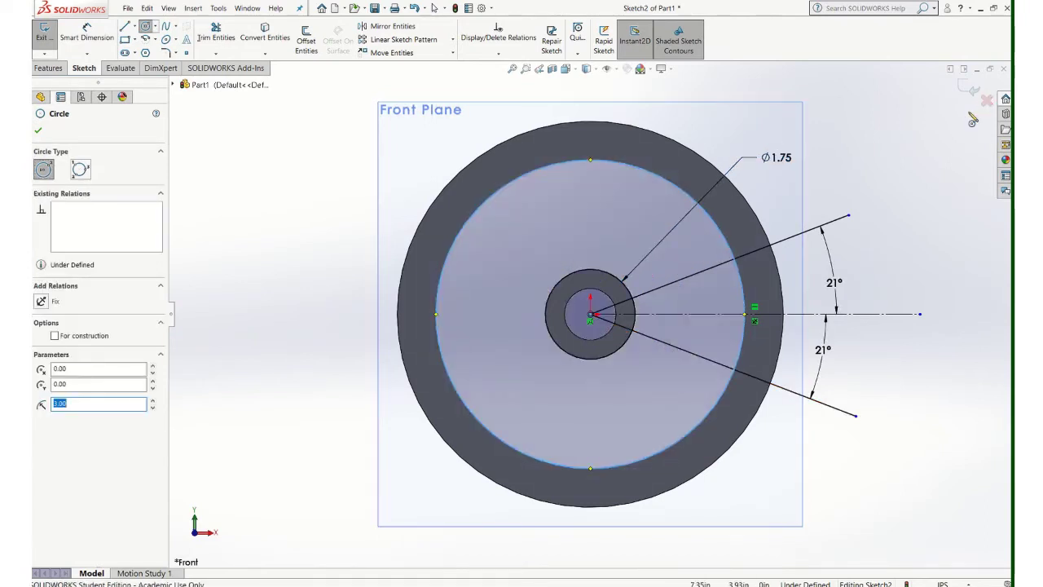
{"action": "key", "text": "Escape"}
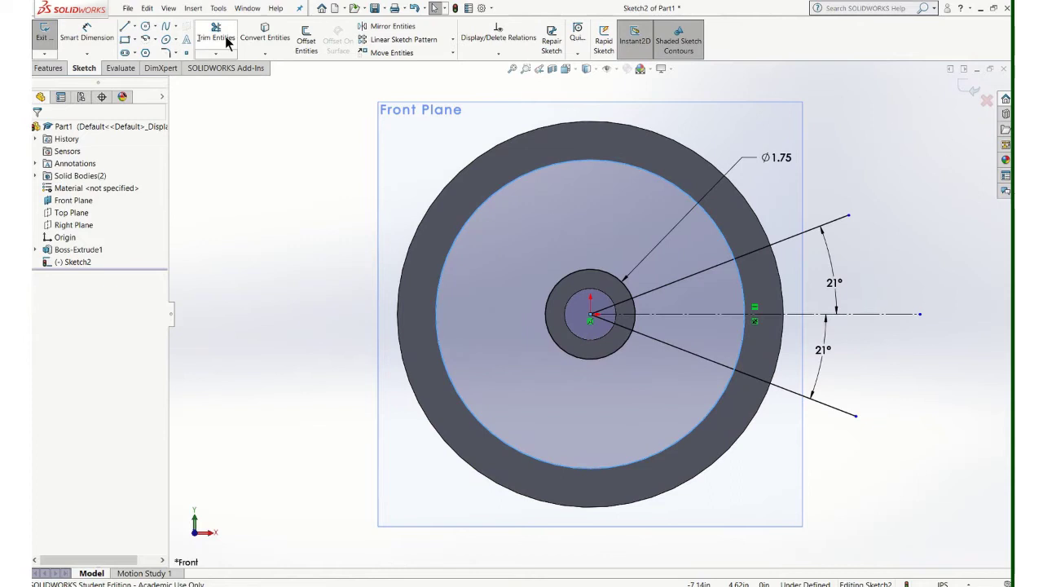
Power-trim the circle arcs and line ends, leaving one wedge between hub and rim.
{"action": "left_click", "coordinate": [222, 40]}
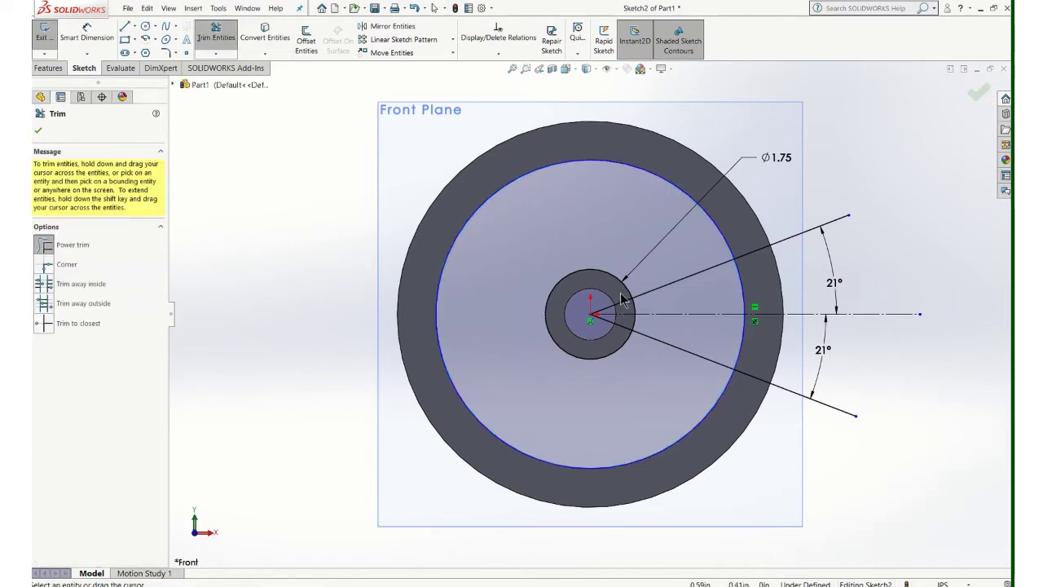
{"action": "left_click_drag", "start_coordinate": [621, 300], "coordinate": [616, 333]}
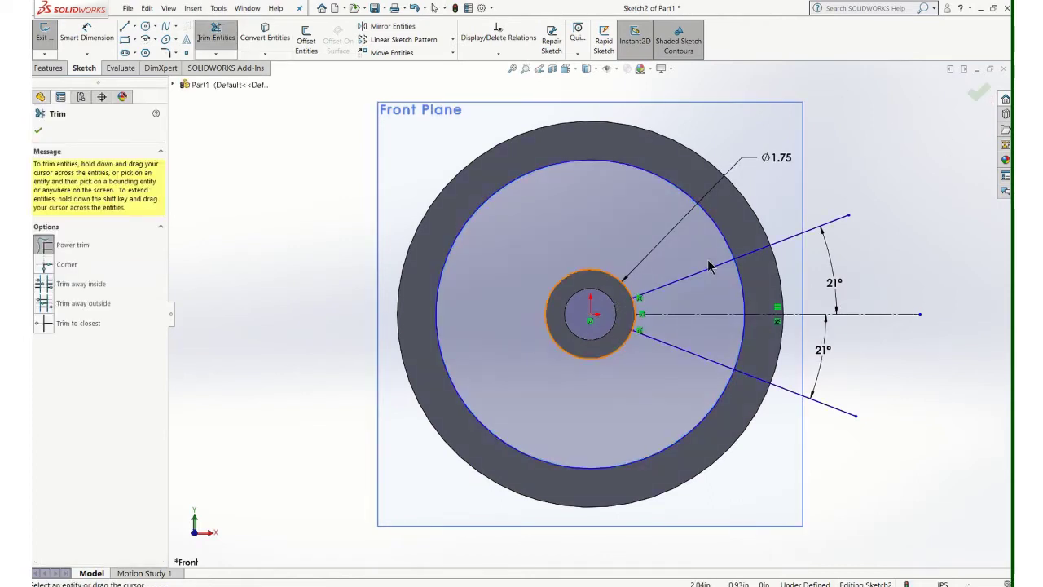
{"action": "left_click_drag", "start_coordinate": [742, 227], "coordinate": [705, 252]}
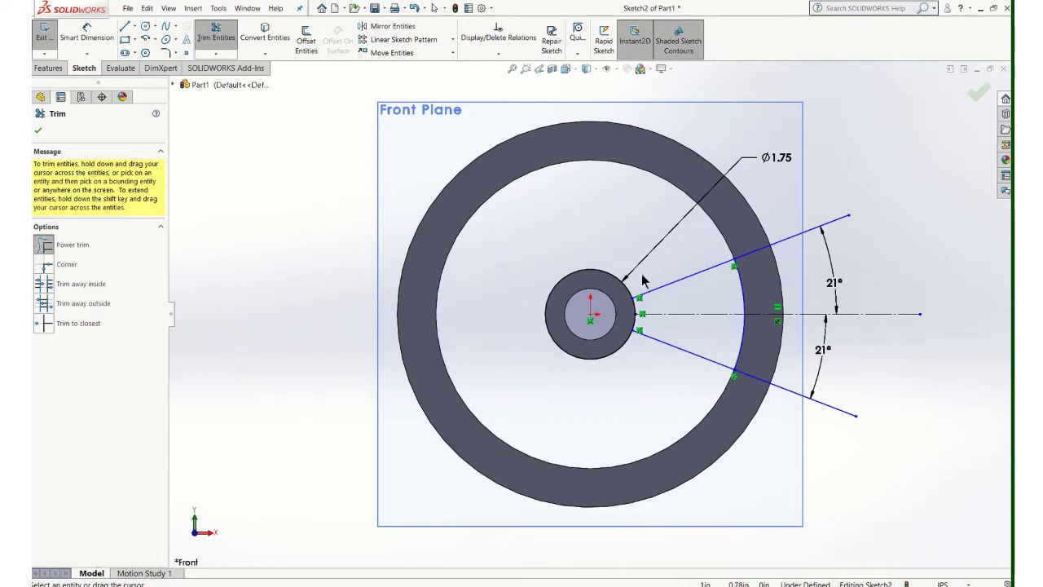
{"action": "left_click_drag", "start_coordinate": [642, 280], "coordinate": [605, 314]}
{"action": "mouse_move", "coordinate": [756, 236]}
{"action": "left_mouse_down"}
{"action": "mouse_move", "coordinate": [764, 266]}
{"action": "mouse_move", "coordinate": [745, 403]}
{"action": "left_mouse_up"}
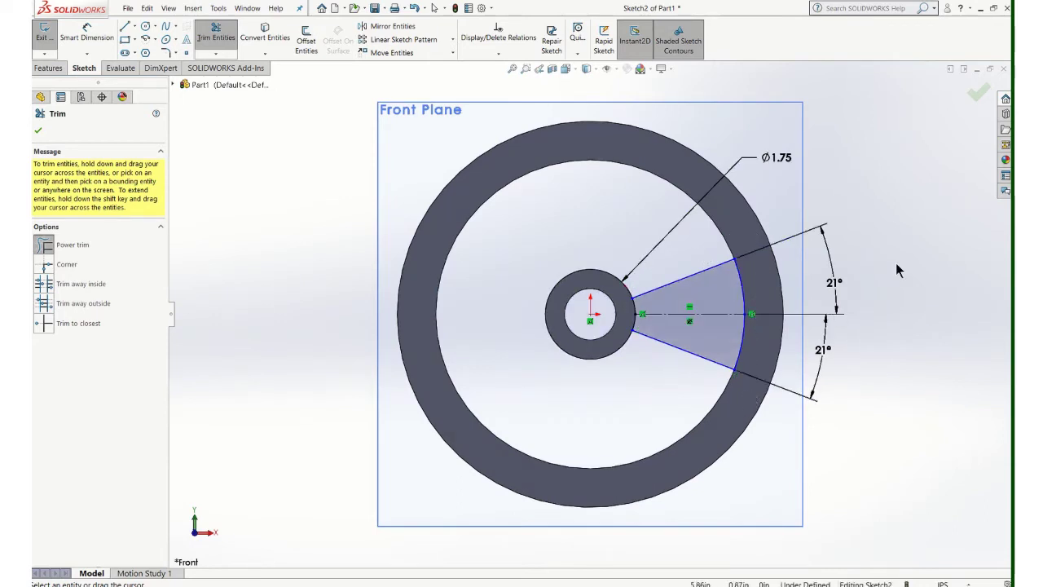
{"action": "key", "text": "Escape"}
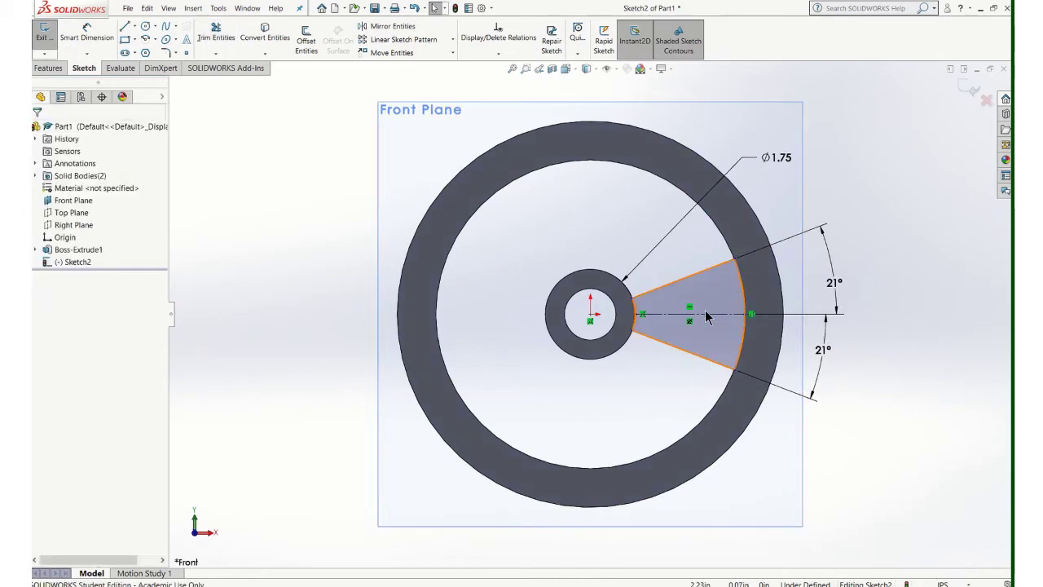
Exit the sketch and extrude the wedge 0.25 in Mid Plane as Boss-Extrude2.
{"action": "left_click", "coordinate": [968, 92]}
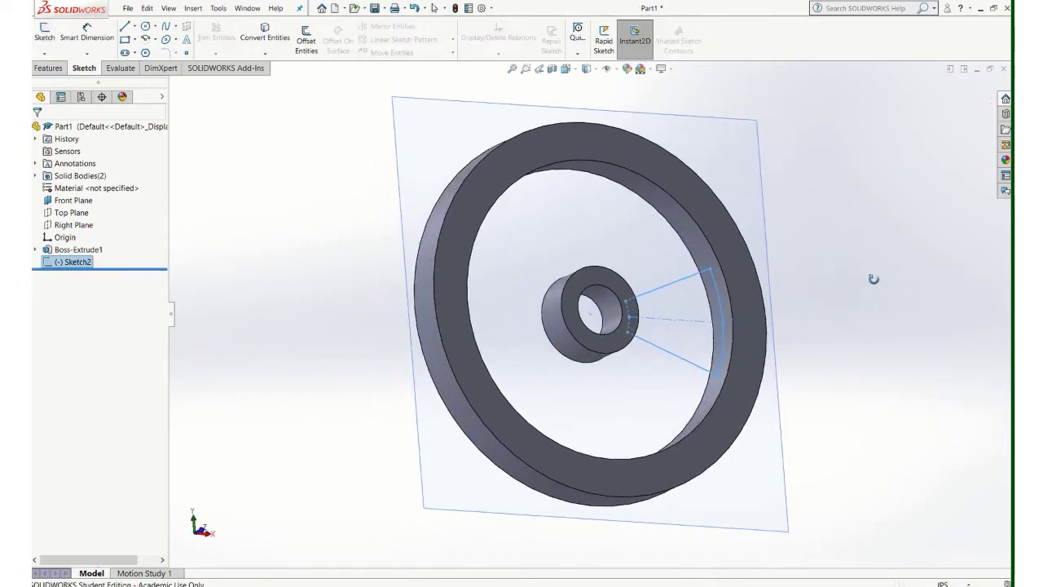
{"action": "middle_click_drag", "start_coordinate": [872, 279], "coordinate": [836, 321]}
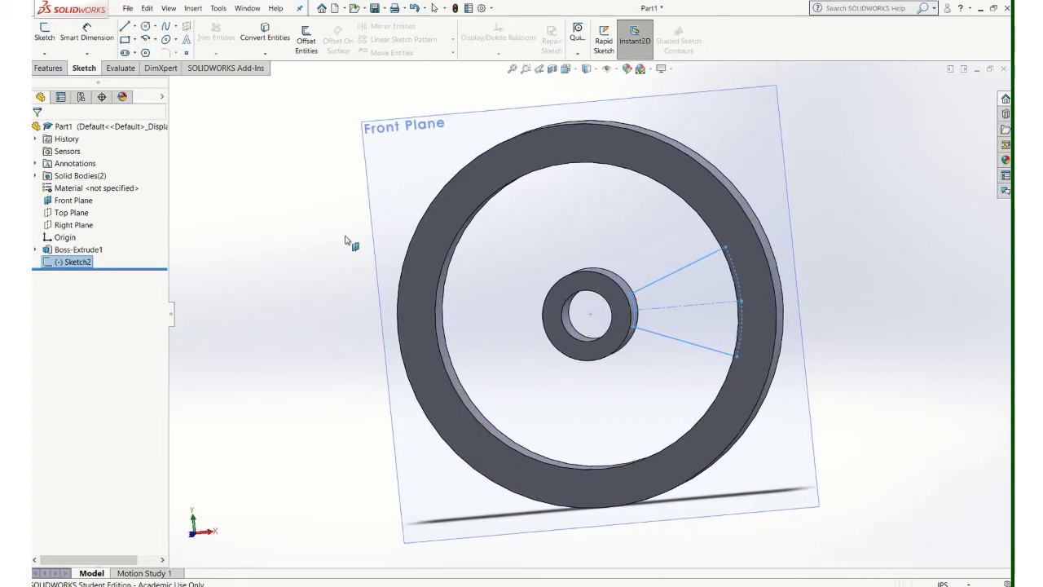
{"action": "left_click", "coordinate": [47, 69]}
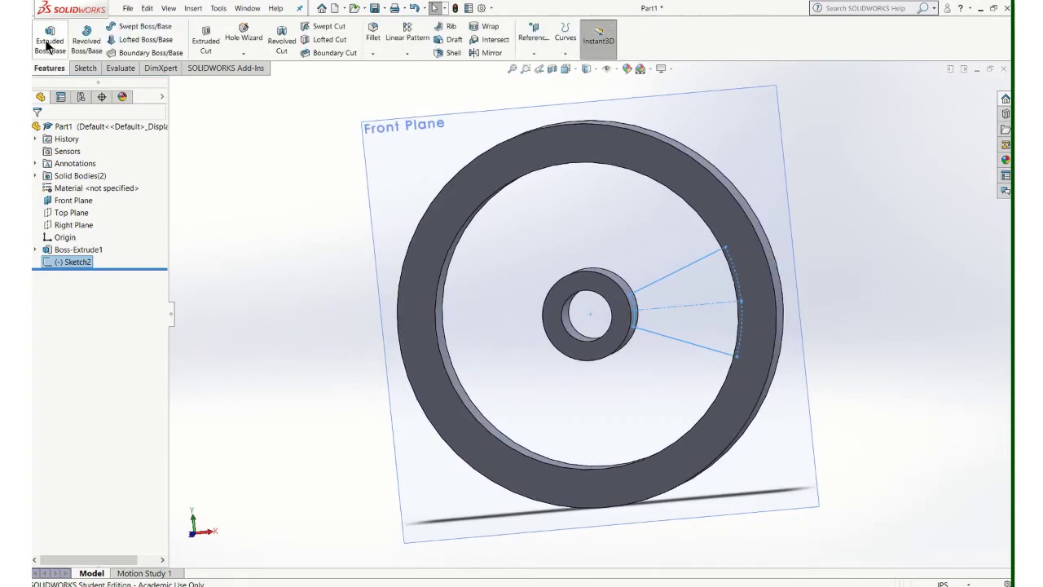
{"action": "left_click", "coordinate": [47, 42]}
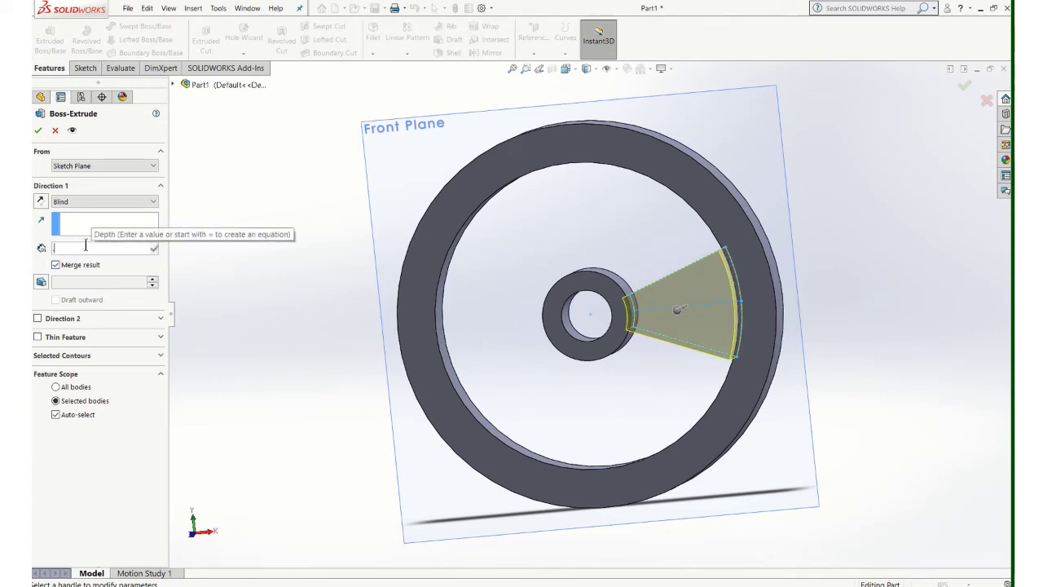
{"action": "type", "text": ".25"}
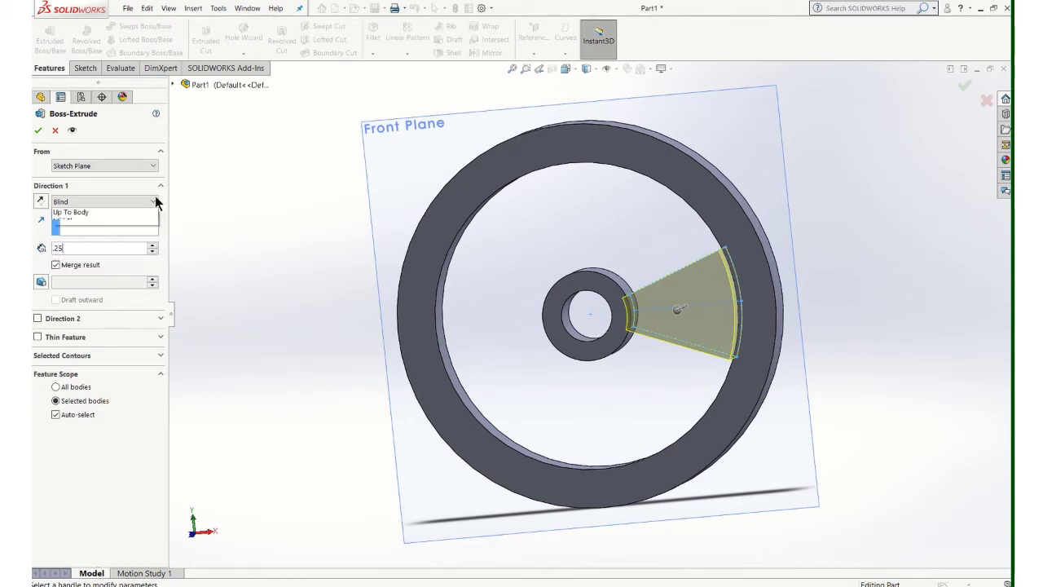
{"action": "left_click", "coordinate": [154, 201]}
{"action": "left_click", "coordinate": [75, 264]}
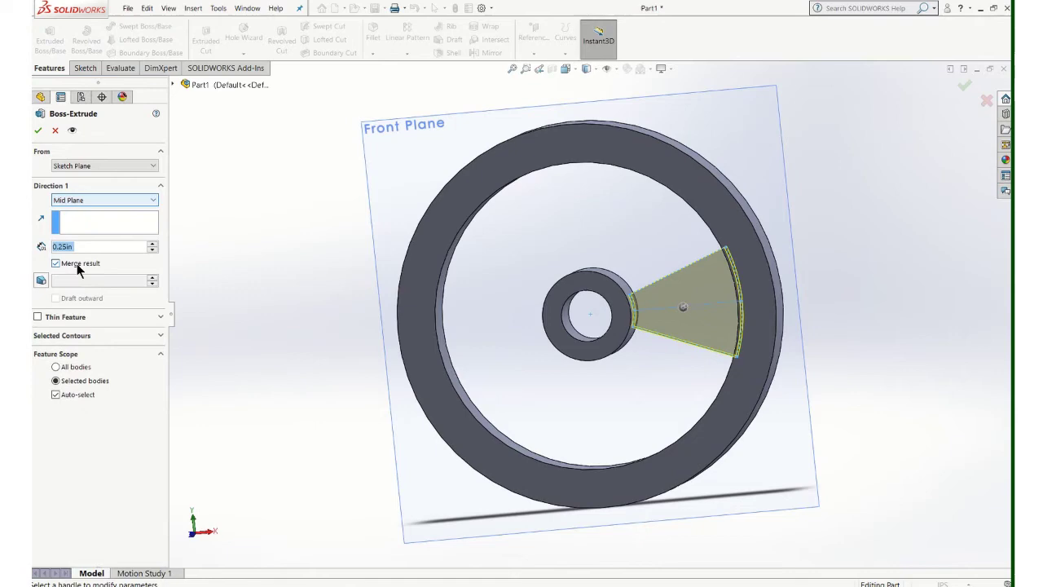
{"action": "middle_click_drag", "start_coordinate": [460, 337], "coordinate": [428, 410]}
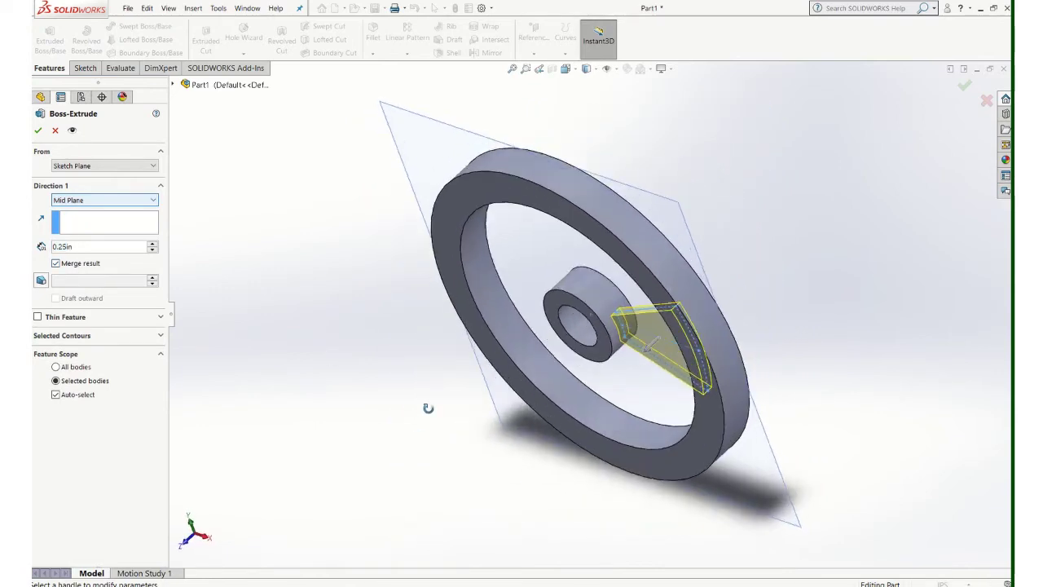
{"action": "left_click", "coordinate": [39, 133]}
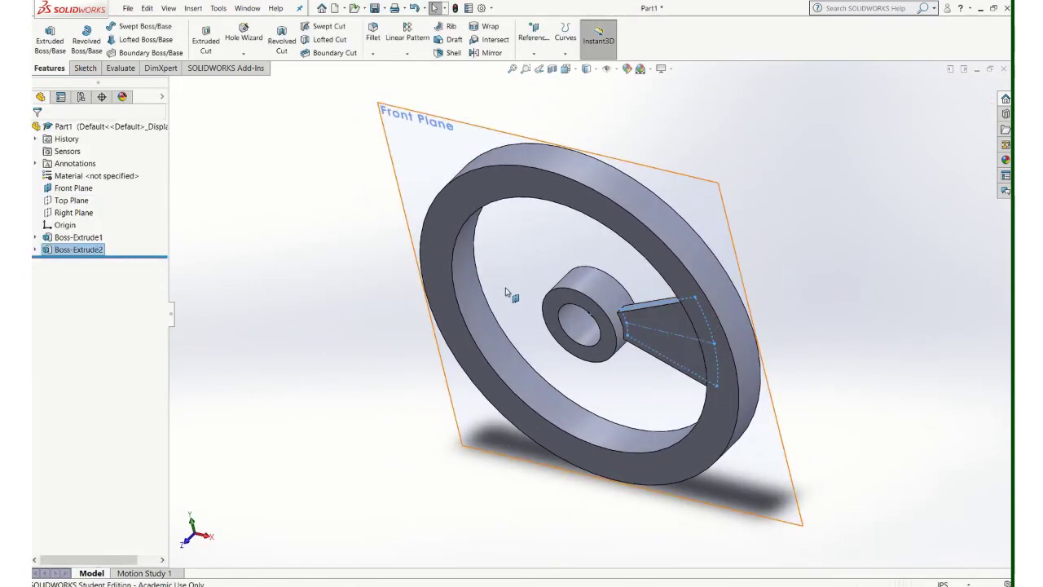
{"action": "mouse_move", "coordinate": [505, 291]}
{"action": "middle_mouse_down"}
{"action": "mouse_move", "coordinate": [609, 197]}
{"action": "mouse_move", "coordinate": [780, 253]}
{"action": "middle_mouse_up"}
{"action": "scroll", "coordinate": [760, 289], "scroll_direction": "down", "scroll_amount": 2}
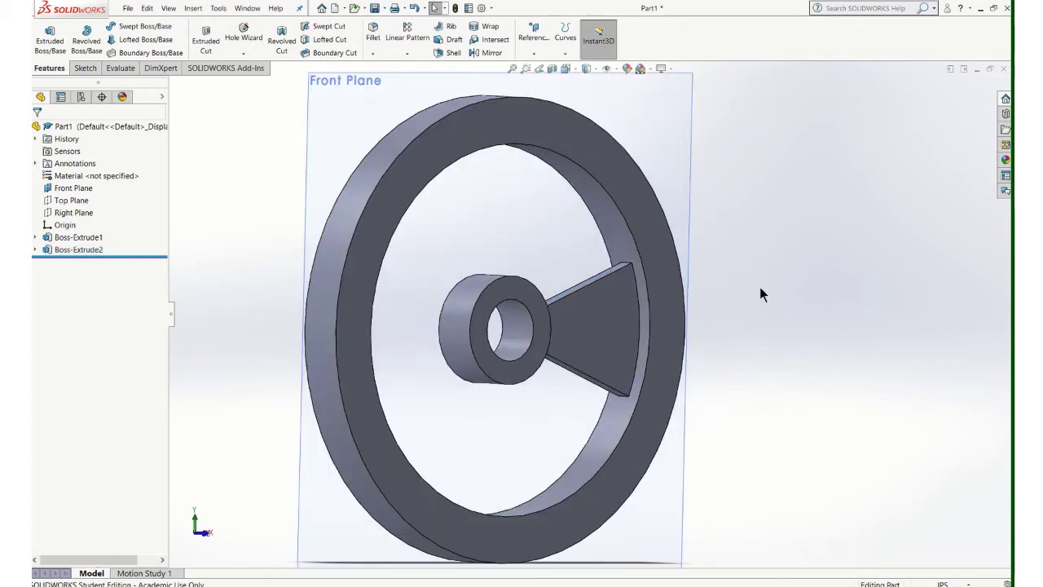
{"action": "scroll", "coordinate": [750, 293], "scroll_direction": "down", "scroll_amount": 2}
{"action": "scroll", "coordinate": [749, 294], "scroll_direction": "up", "scroll_amount": 3}
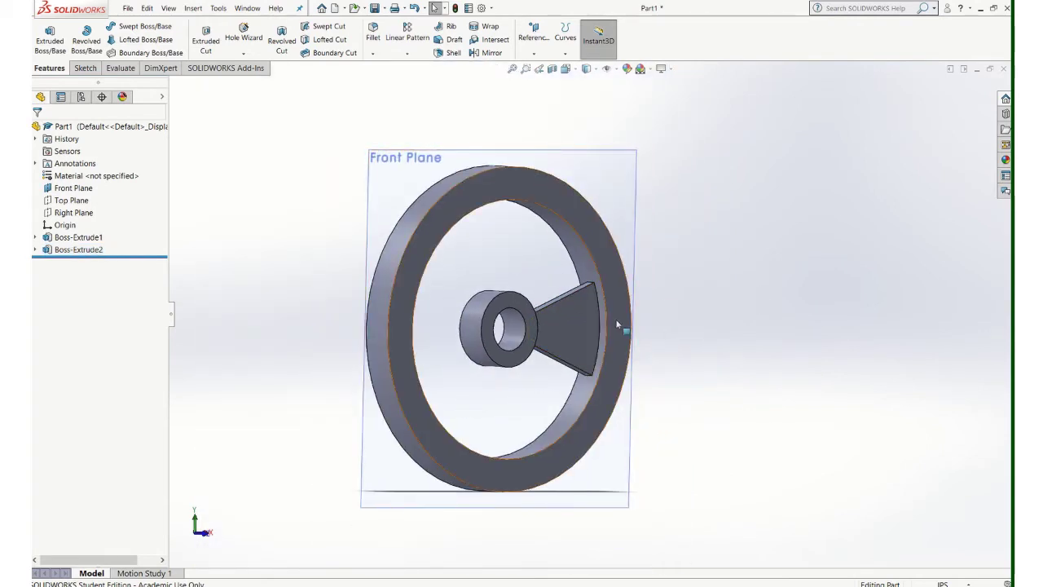
Start a Fillet with a 0.125 in radius.
{"action": "left_click", "coordinate": [374, 32]}
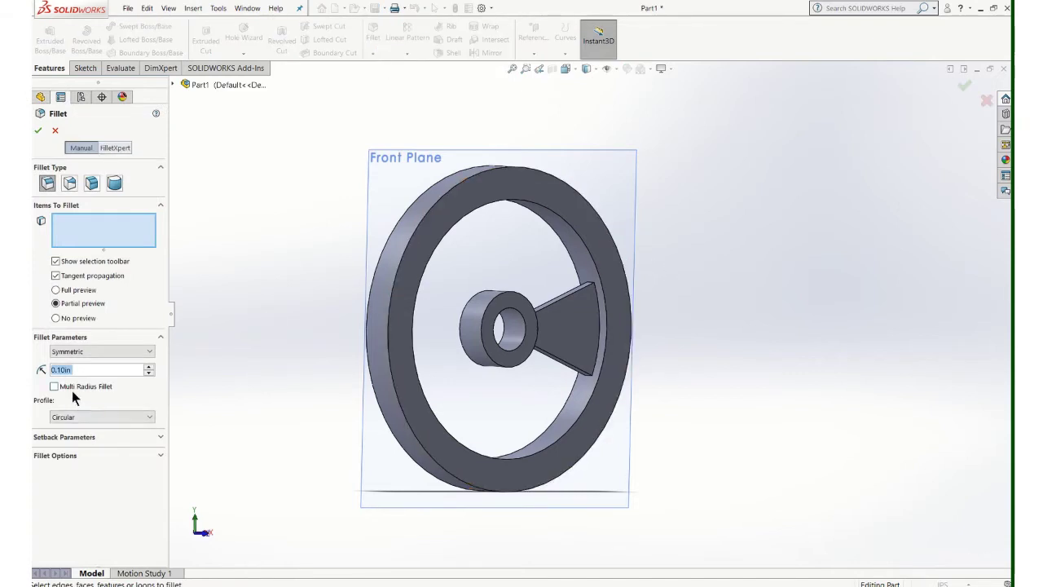
{"action": "type", "text": "0.125"}
{"action": "key", "text": "Return"}
{"action": "scroll", "coordinate": [638, 233], "scroll_direction": "down", "scroll_amount": 3}
{"action": "scroll", "coordinate": [638, 234], "scroll_direction": "down", "scroll_amount": 2}
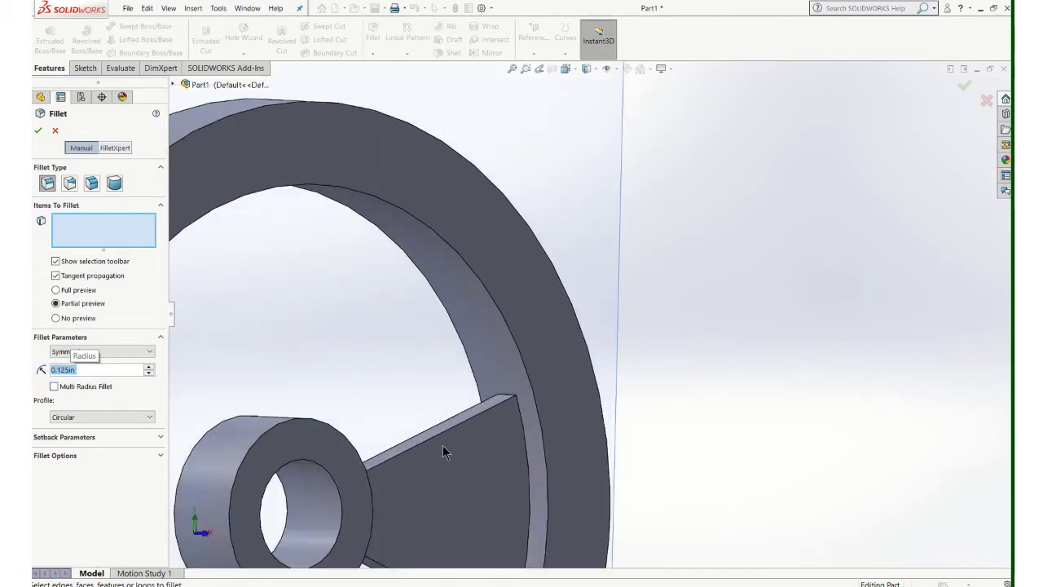
Select the four spoke-to-rim and spoke-to-hub edges and apply the fillet.
{"action": "left_click", "coordinate": [504, 399]}
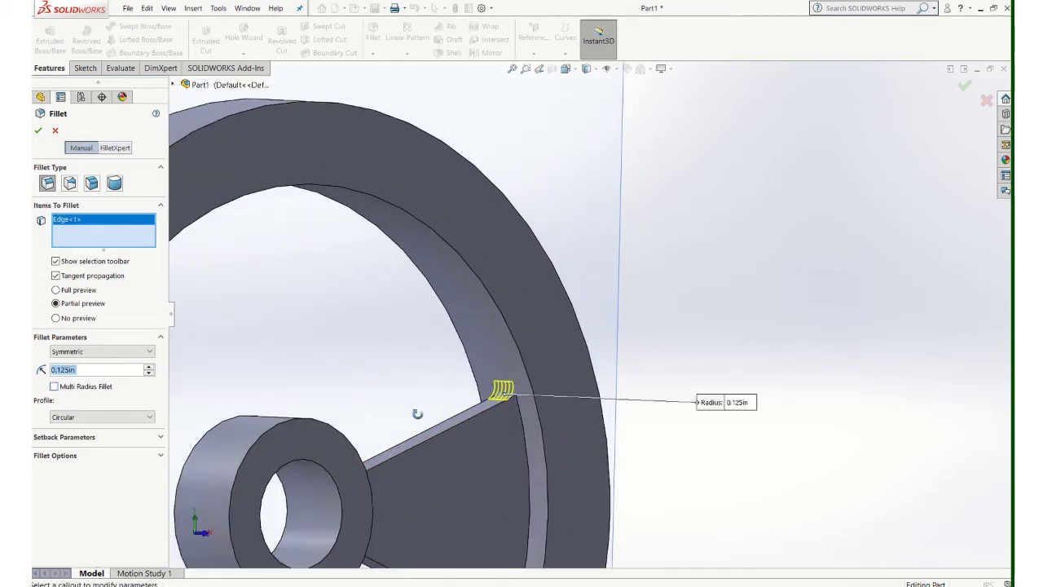
{"action": "middle_click_drag", "start_coordinate": [417, 414], "coordinate": [337, 481]}
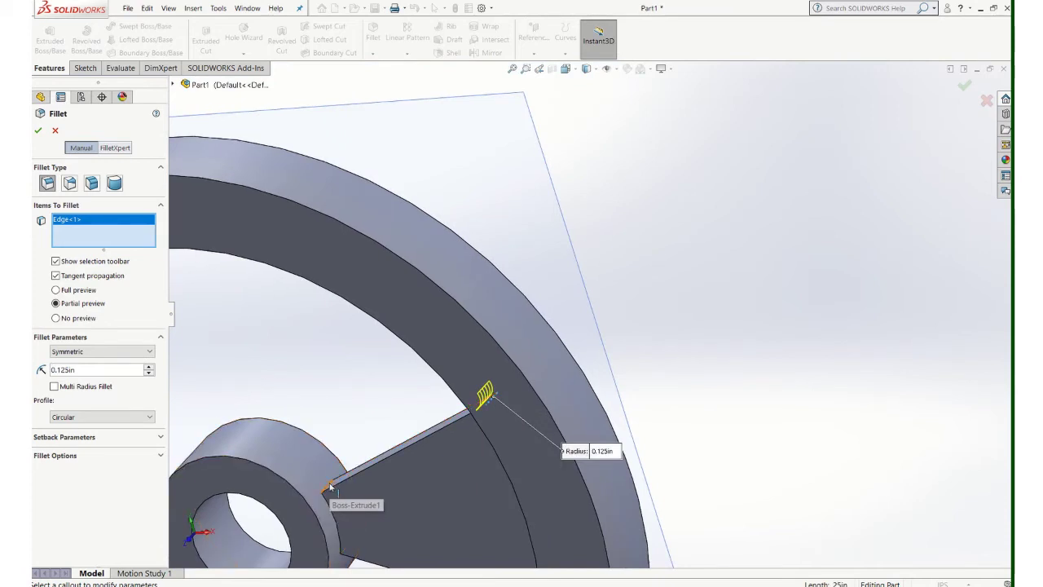
{"action": "left_click", "coordinate": [330, 486]}
{"action": "mouse_move", "coordinate": [402, 475]}
{"action": "middle_mouse_down"}
{"action": "mouse_move", "coordinate": [434, 453]}
{"action": "mouse_move", "coordinate": [492, 287]}
{"action": "middle_mouse_up"}
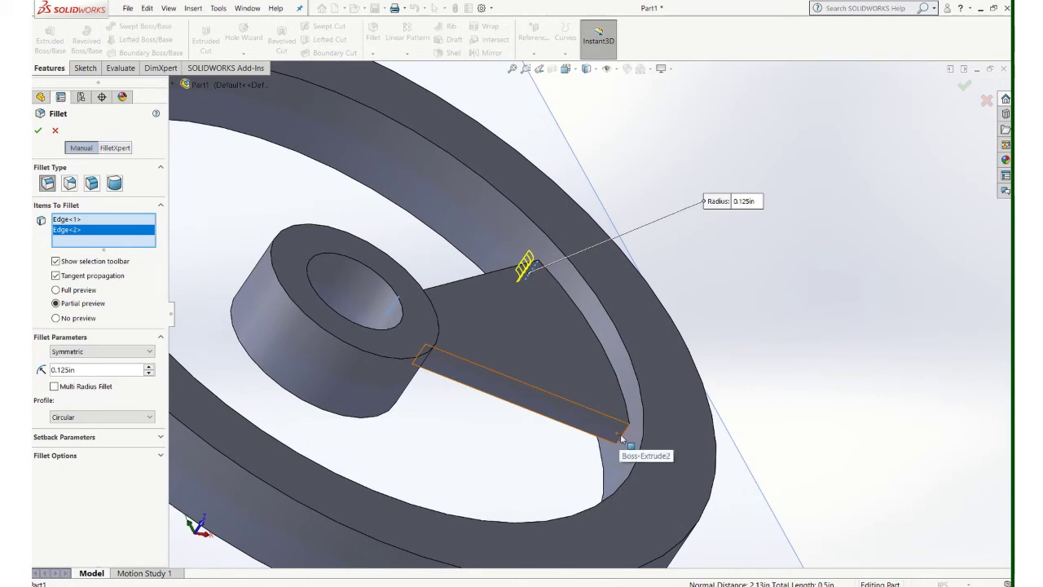
{"action": "left_click", "coordinate": [574, 345]}
{"action": "middle_click_drag", "start_coordinate": [575, 345], "coordinate": [372, 396]}
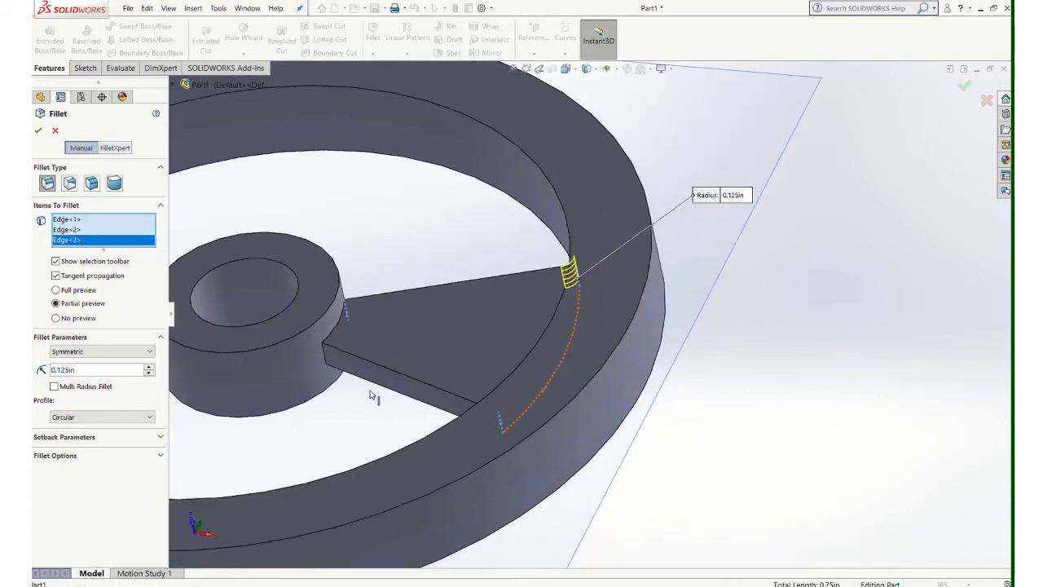
{"action": "left_click", "coordinate": [325, 361]}
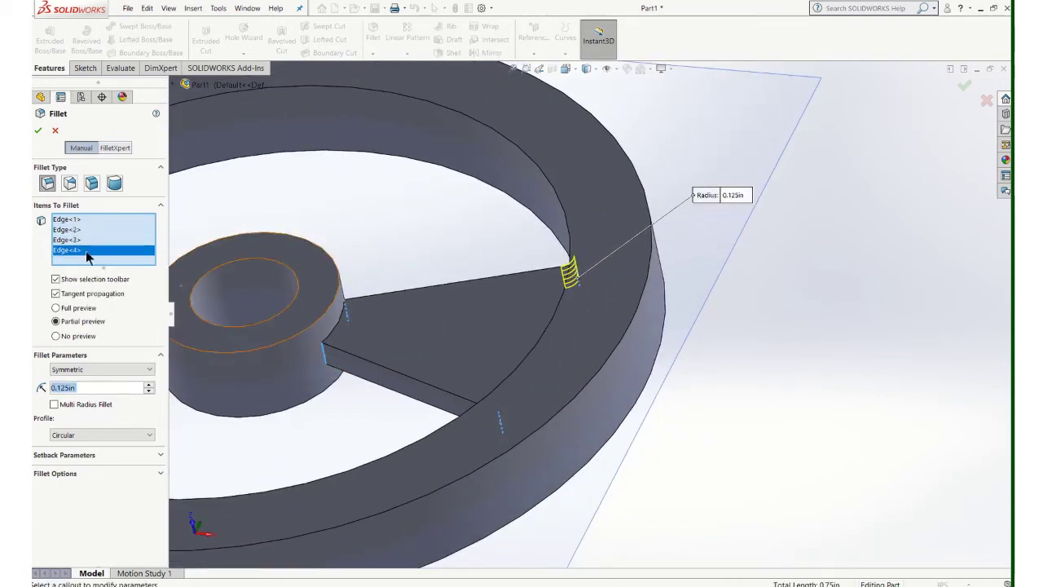
{"action": "left_click", "coordinate": [39, 130]}
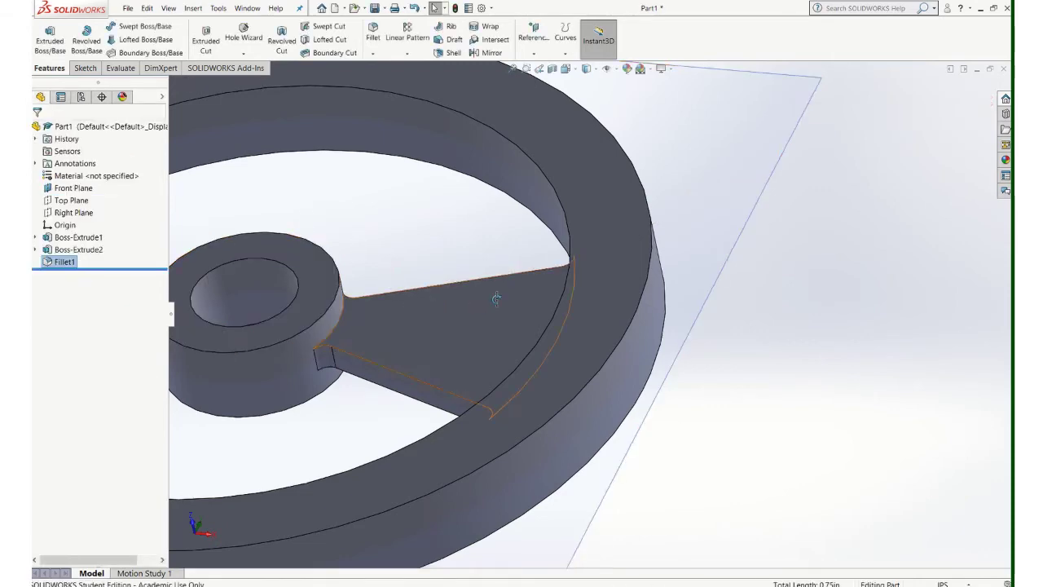
Start a 0.25 in fillet on the spoke's curved rim edge and a hub edge.
{"action": "middle_click_drag", "start_coordinate": [555, 326], "coordinate": [583, 307]}
{"action": "scroll", "coordinate": [583, 308], "scroll_direction": "up", "scroll_amount": 5}
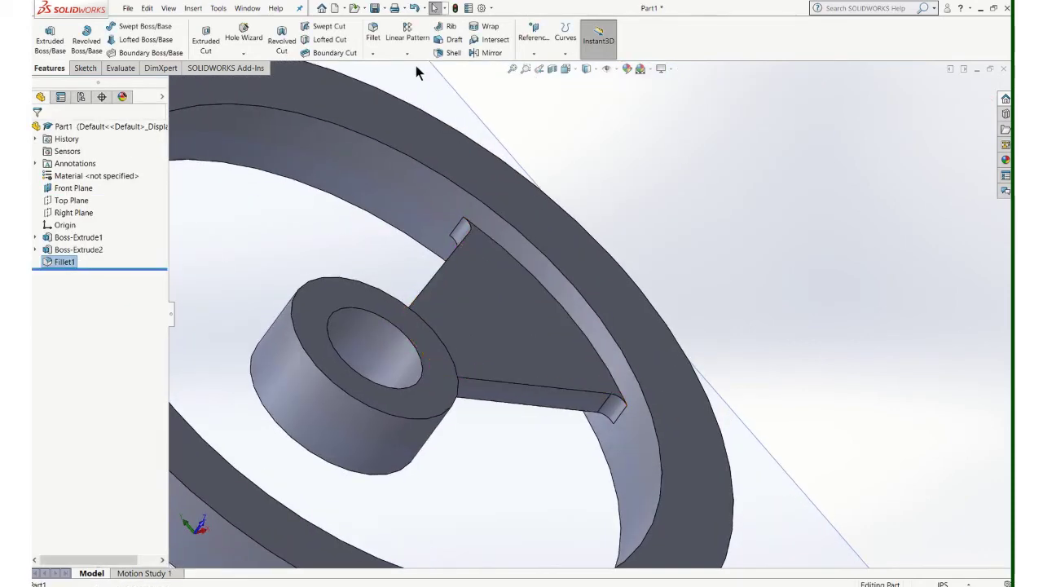
{"action": "left_click", "coordinate": [371, 36]}
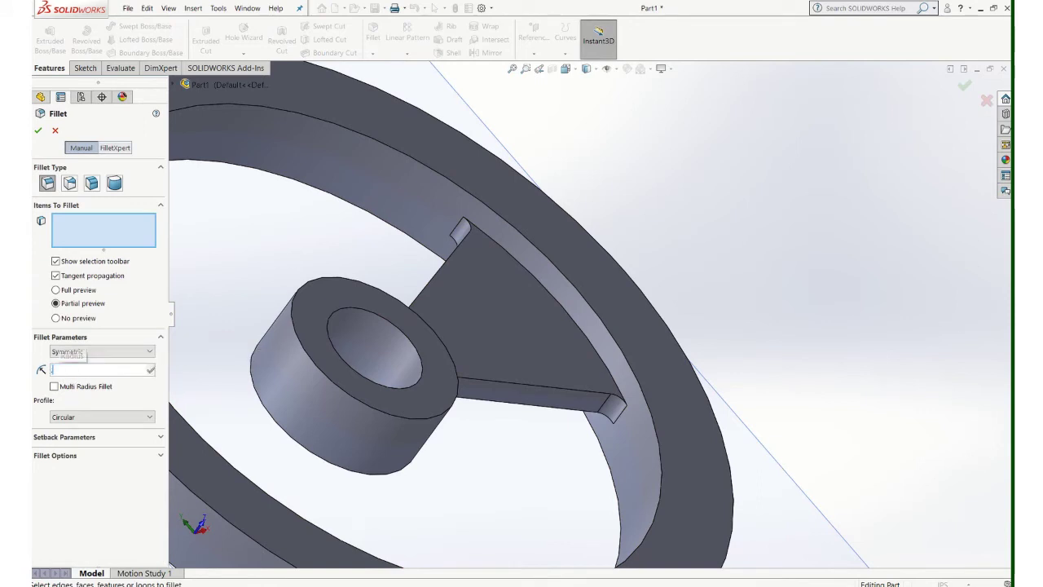
{"action": "type", "text": ".25"}
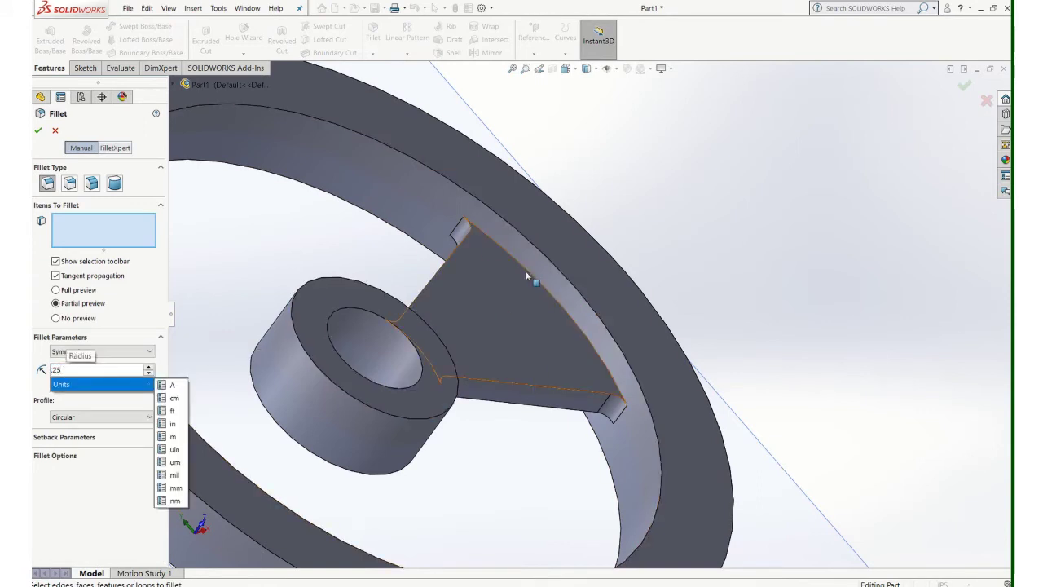
{"action": "left_click", "coordinate": [531, 279]}
{"action": "middle_click_drag", "start_coordinate": [531, 338], "coordinate": [314, 395]}
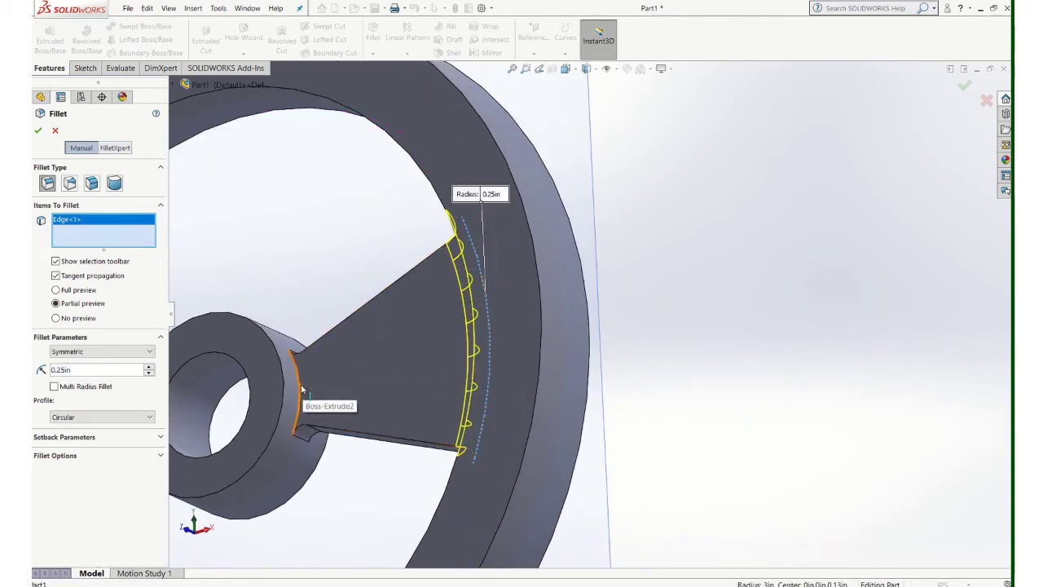
{"action": "left_click", "coordinate": [299, 406]}
Rework the fillet selection to keep only the spoke's inner arc edge at the rim.
{"action": "mouse_move", "coordinate": [430, 354]}
{"action": "middle_mouse_down"}
{"action": "mouse_move", "coordinate": [350, 330]}
{"action": "mouse_move", "coordinate": [205, 233]}
{"action": "middle_mouse_up"}
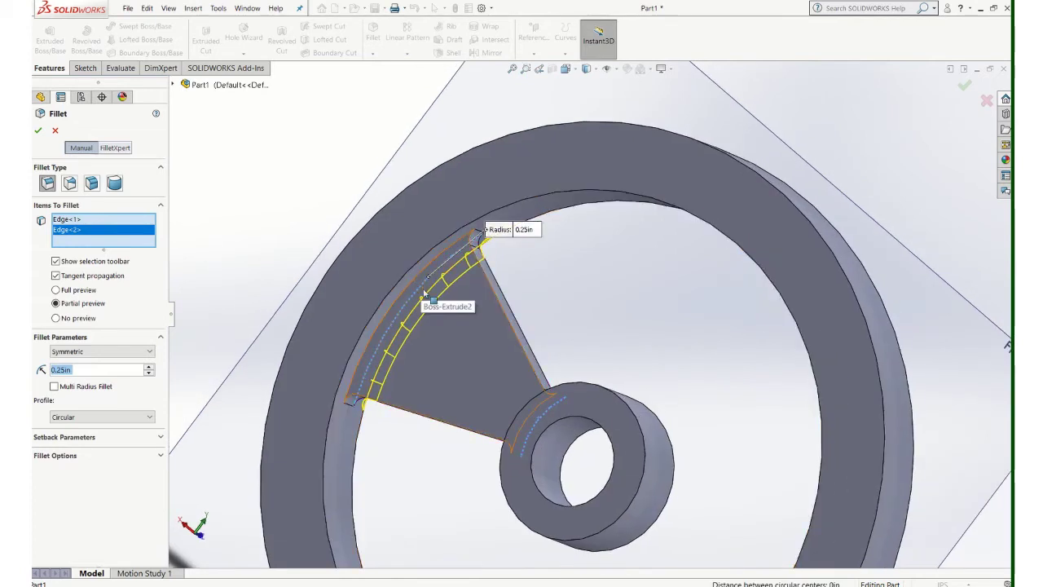
{"action": "left_click", "coordinate": [448, 263]}
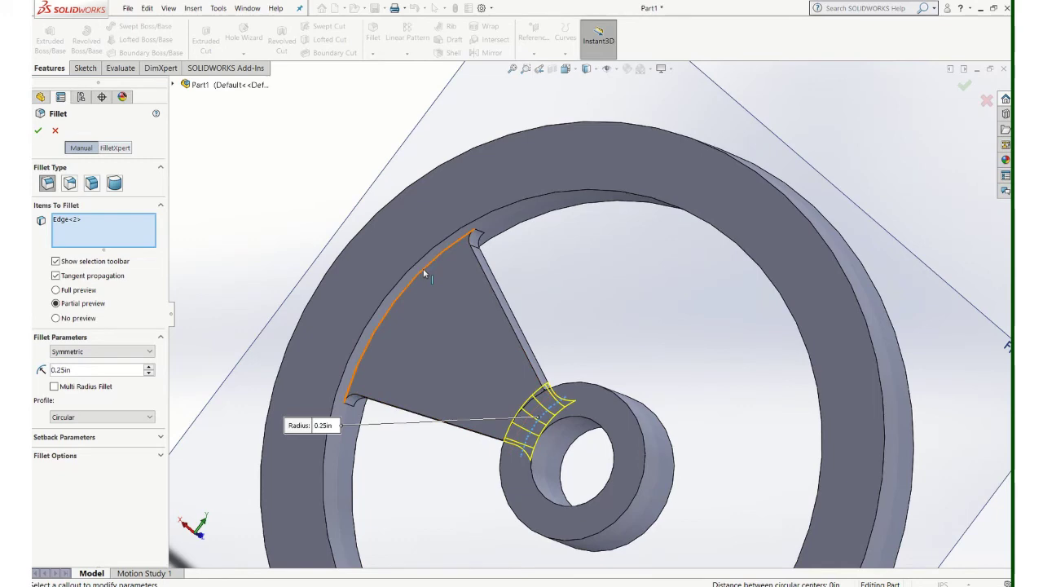
{"action": "left_click", "coordinate": [425, 272]}
{"action": "middle_click_drag", "start_coordinate": [406, 359], "coordinate": [515, 377]}
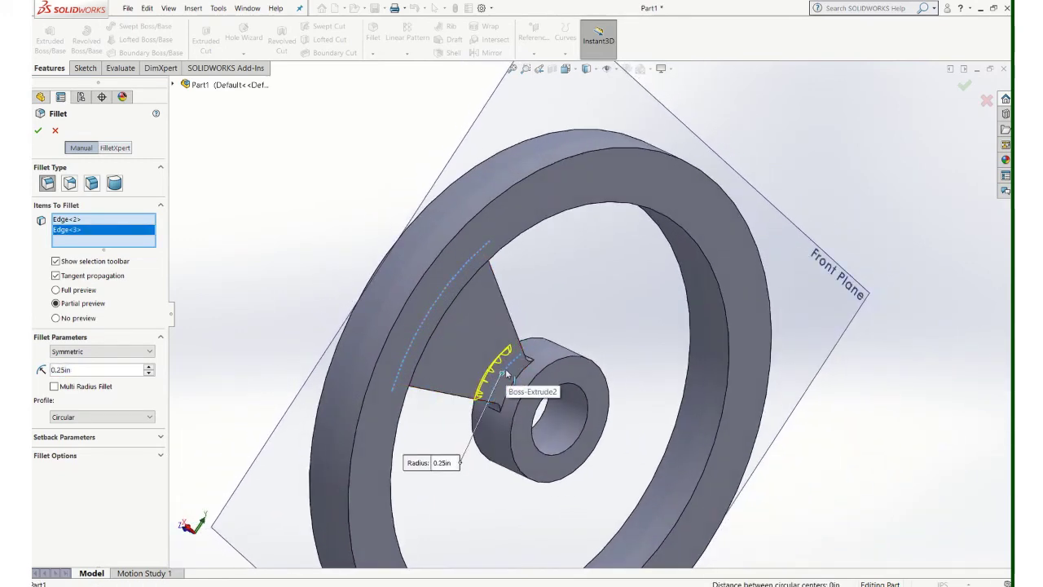
{"action": "left_click", "coordinate": [490, 384]}
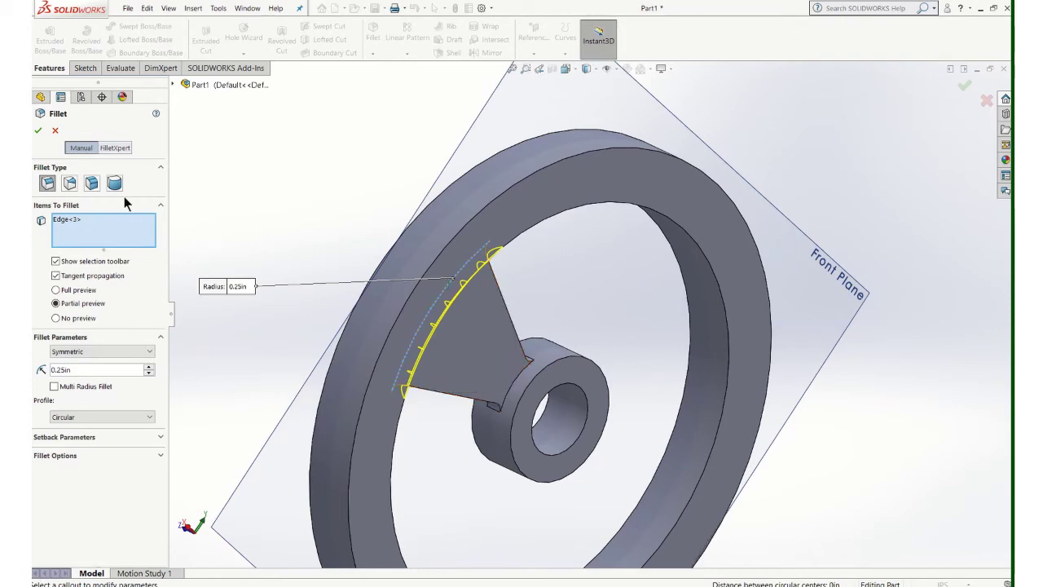
{"action": "mouse_move", "coordinate": [434, 286]}
{"action": "middle_mouse_down"}
{"action": "mouse_move", "coordinate": [575, 340]}
{"action": "mouse_move", "coordinate": [401, 311]}
{"action": "middle_mouse_up"}
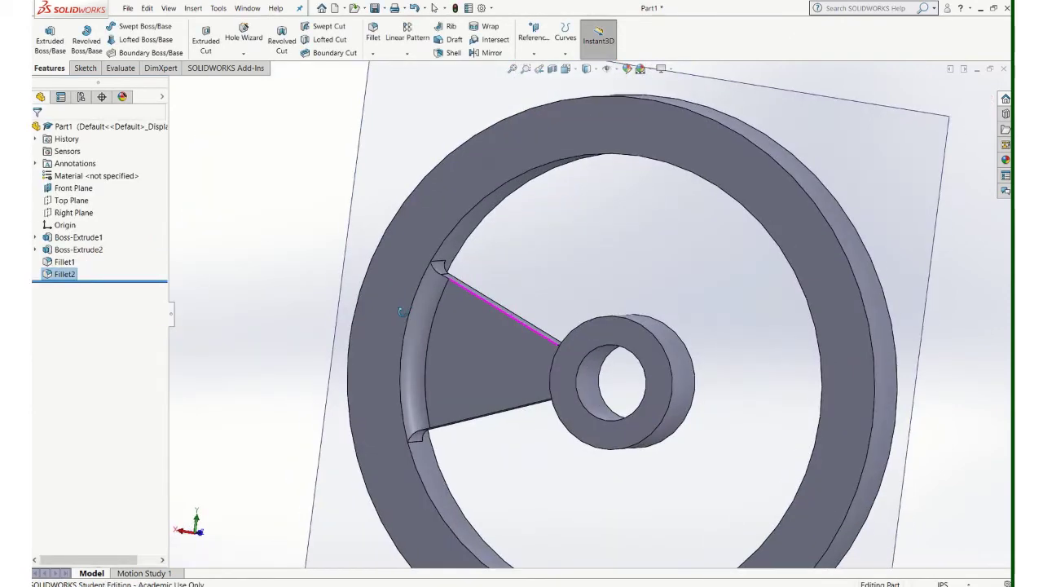
Undo Fillet2 and turn the wheel to a frontal view.
{"action": "left_click", "coordinate": [414, 8]}
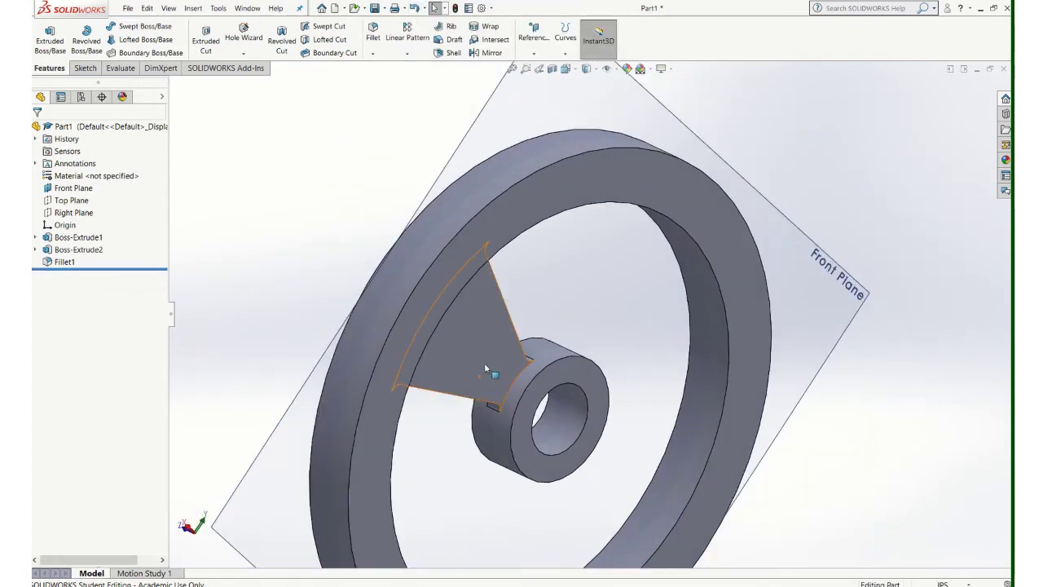
{"action": "middle_click_drag", "start_coordinate": [484, 362], "coordinate": [670, 410]}
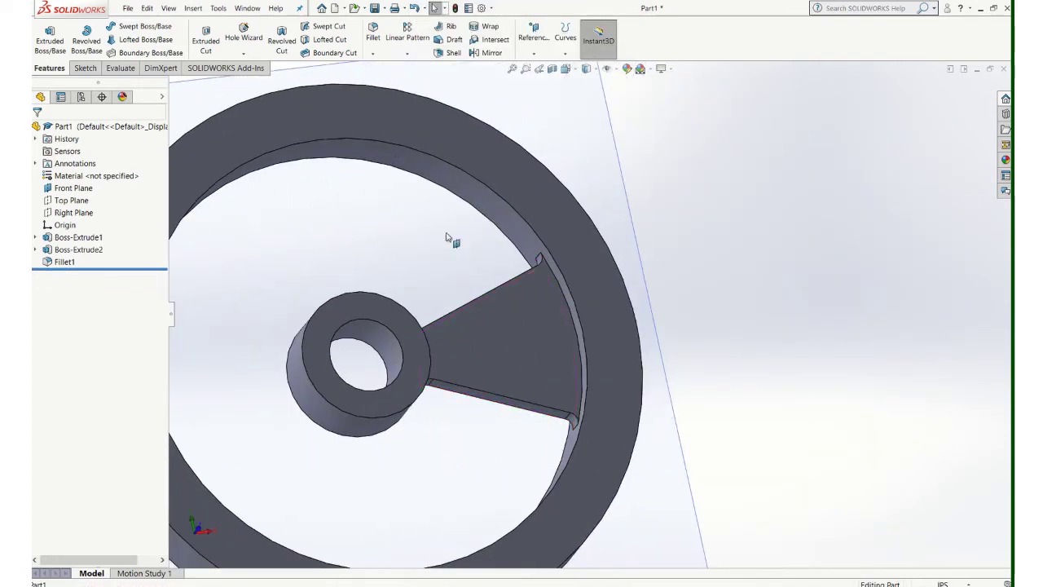
{"action": "mouse_move", "coordinate": [442, 296]}
{"action": "middle_mouse_down"}
{"action": "mouse_move", "coordinate": [470, 283]}
{"action": "mouse_move", "coordinate": [342, 342]}
{"action": "mouse_move", "coordinate": [363, 341]}
{"action": "mouse_move", "coordinate": [362, 310]}
{"action": "middle_mouse_up"}
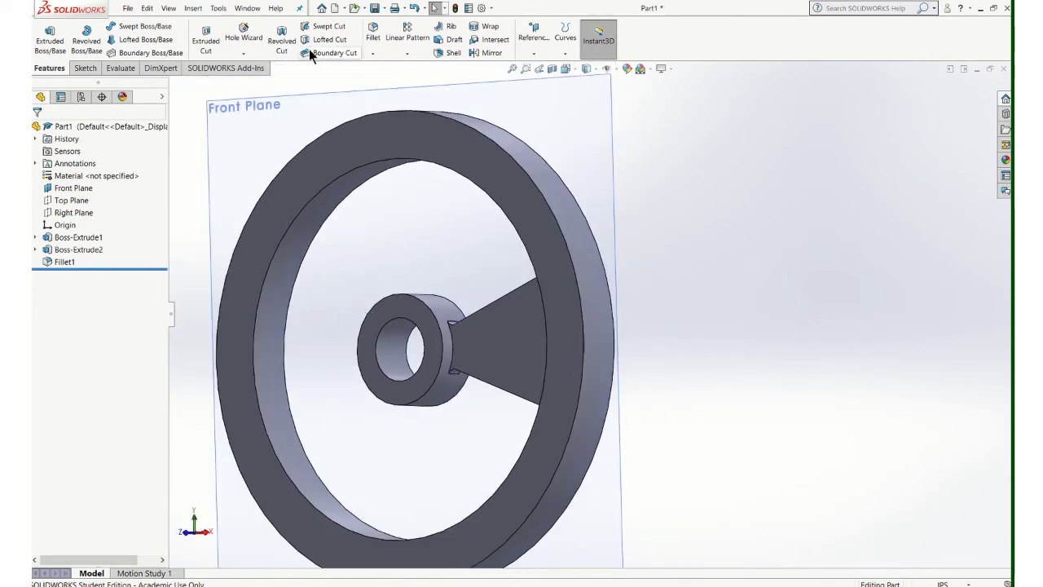
Fillet the spoke's rim edge and hub joint edge at 0.25 in as Fillet3.
{"action": "left_click", "coordinate": [373, 38]}
{"action": "mouse_move", "coordinate": [347, 356]}
{"action": "middle_mouse_down"}
{"action": "mouse_move", "coordinate": [513, 349]}
{"action": "mouse_move", "coordinate": [459, 357]}
{"action": "mouse_move", "coordinate": [379, 334]}
{"action": "middle_mouse_up"}
{"action": "scroll", "coordinate": [532, 332], "scroll_direction": "down", "scroll_amount": 4}
{"action": "left_click", "coordinate": [533, 336]}
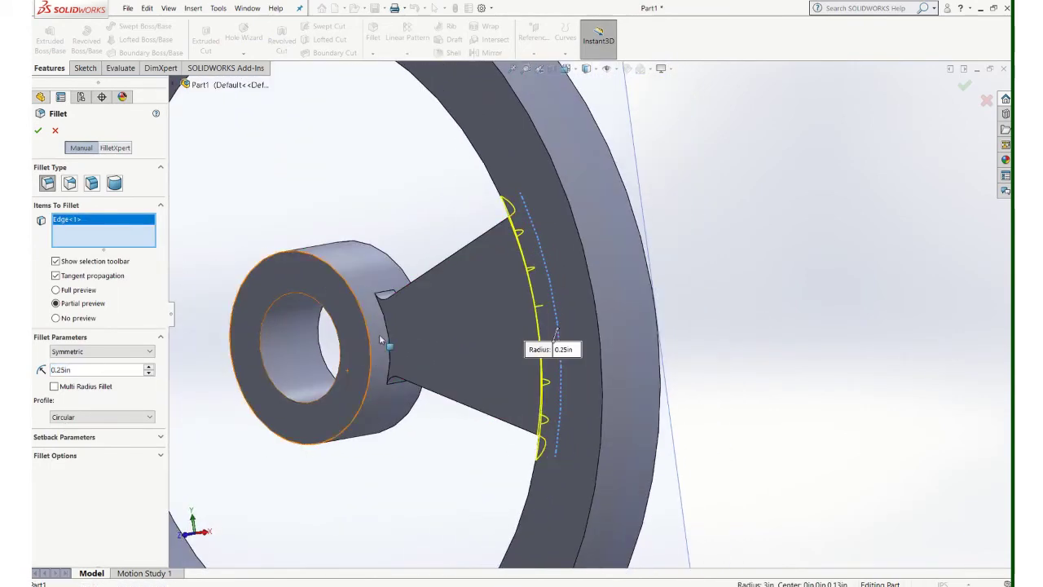
{"action": "left_click", "coordinate": [387, 332]}
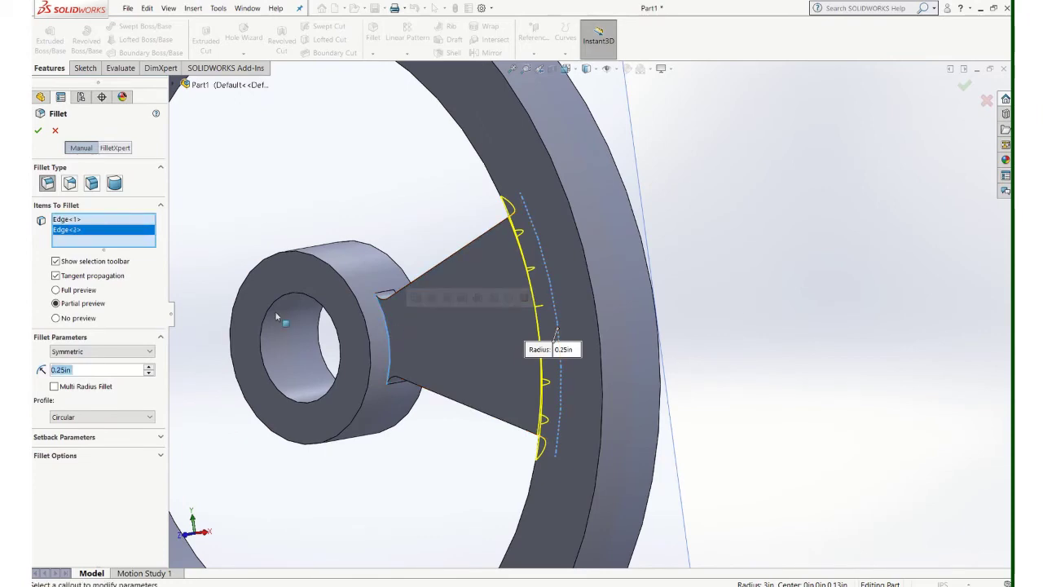
{"action": "left_click", "coordinate": [39, 131]}
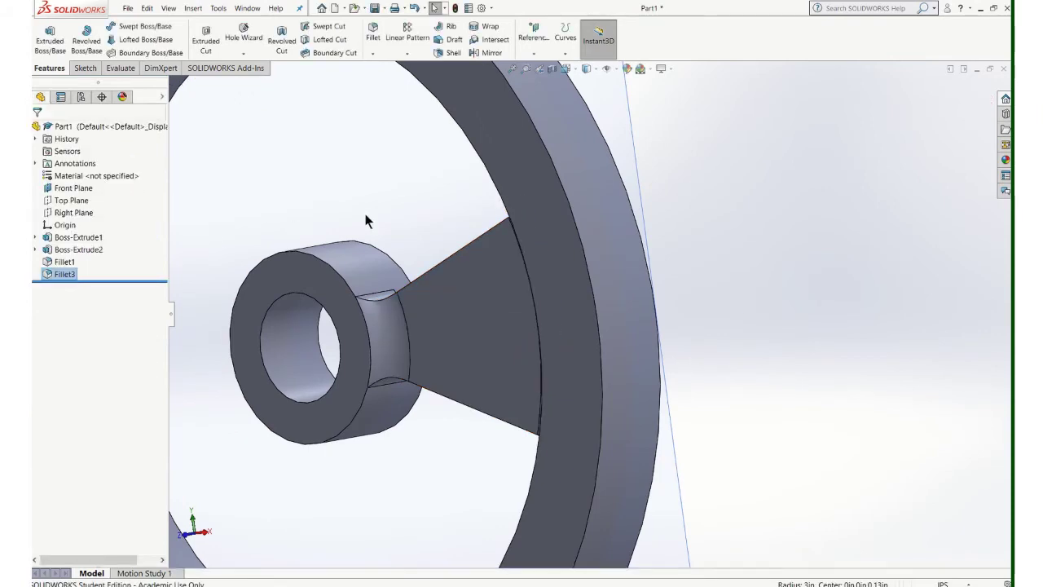
{"action": "mouse_move", "coordinate": [365, 222]}
{"action": "middle_mouse_down"}
{"action": "mouse_move", "coordinate": [567, 243]}
{"action": "mouse_move", "coordinate": [453, 226]}
{"action": "mouse_move", "coordinate": [492, 219]}
{"action": "mouse_move", "coordinate": [415, 224]}
{"action": "mouse_move", "coordinate": [463, 246]}
{"action": "middle_mouse_up"}
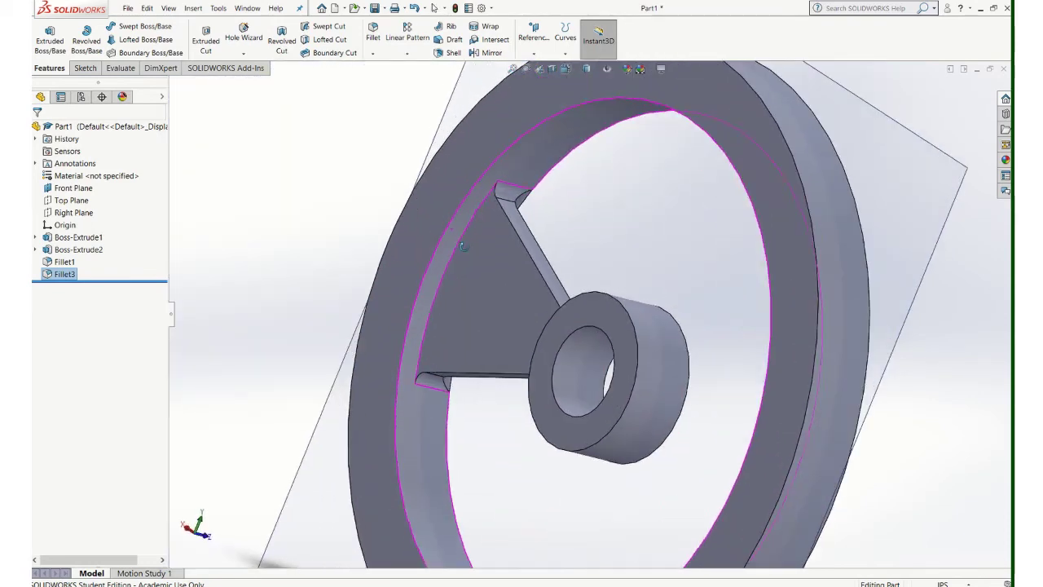
Fillet the spoke's other rim-side arc and hub joint edge as Fillet4.
{"action": "left_click", "coordinate": [371, 32]}
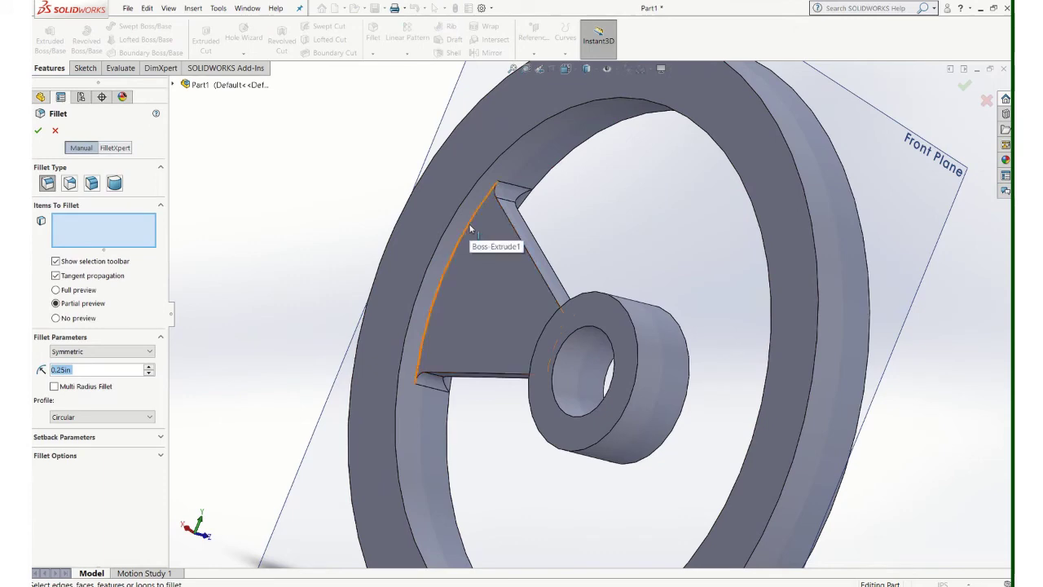
{"action": "left_click", "coordinate": [470, 230]}
{"action": "middle_click_drag", "start_coordinate": [503, 220], "coordinate": [544, 345]}
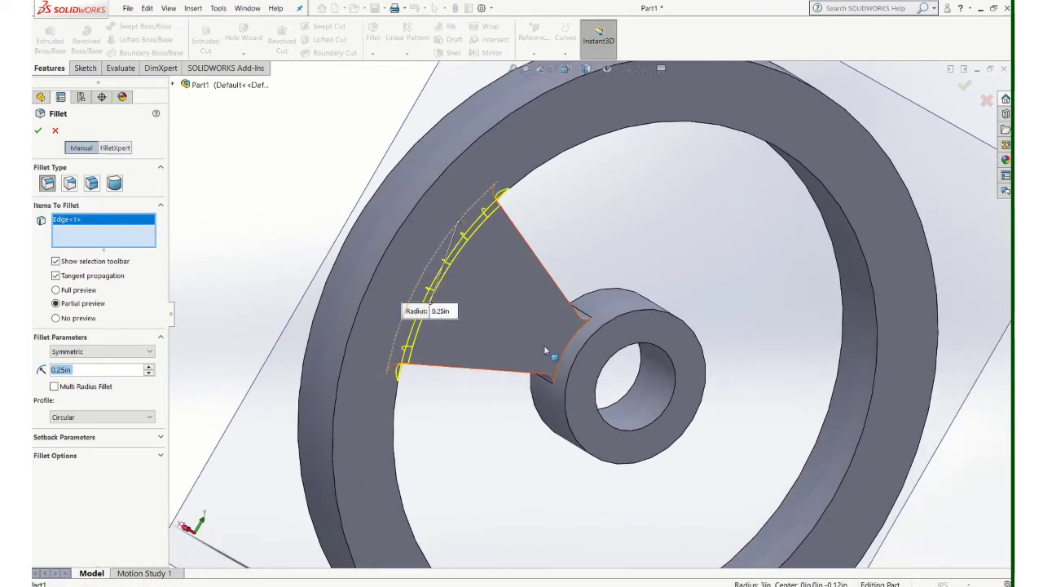
{"action": "left_click", "coordinate": [569, 348]}
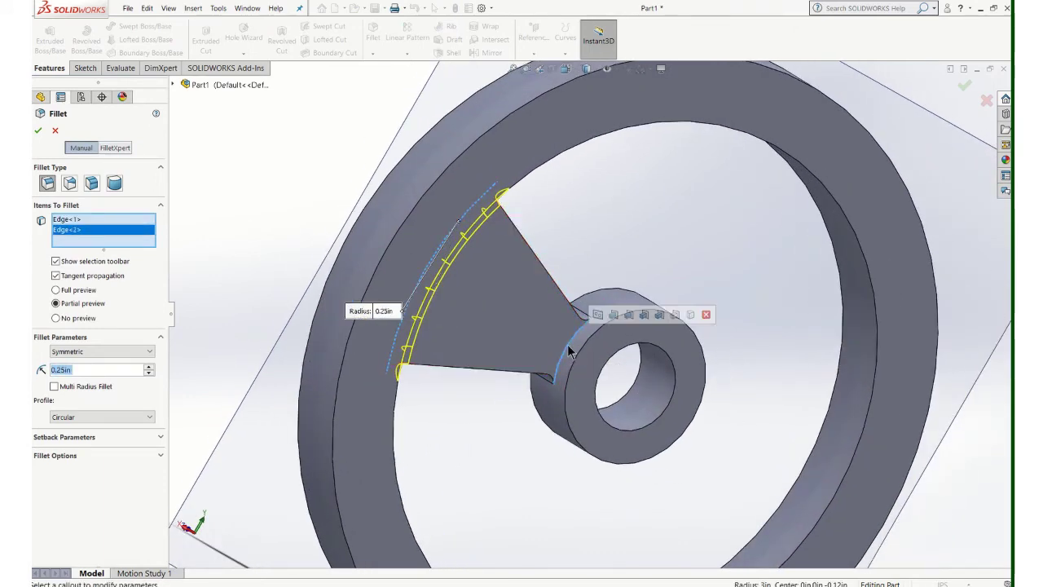
{"action": "left_click", "coordinate": [37, 130]}
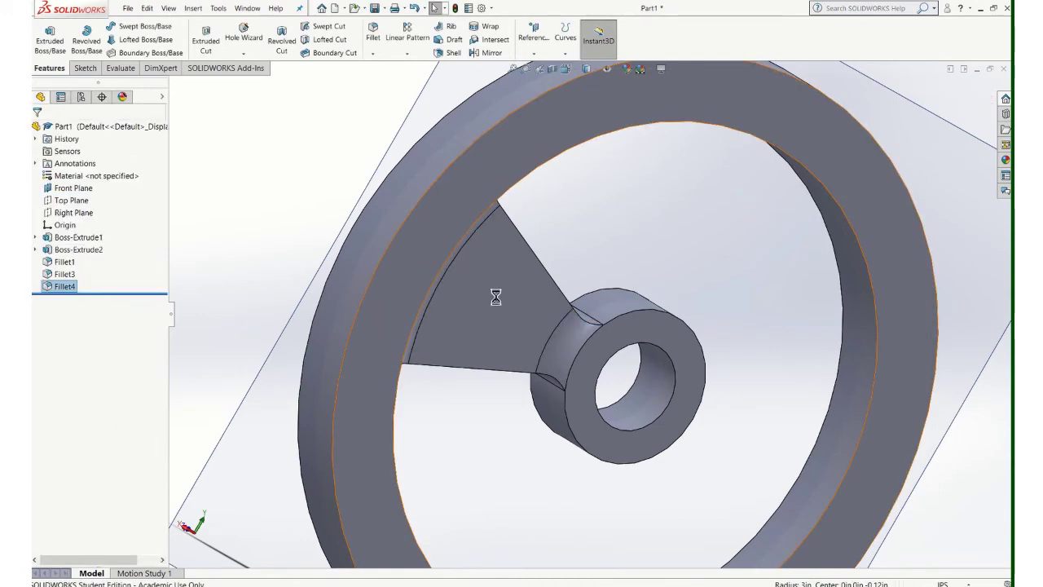
{"action": "mouse_move", "coordinate": [494, 293]}
{"action": "middle_mouse_down"}
{"action": "mouse_move", "coordinate": [394, 263]}
{"action": "mouse_move", "coordinate": [252, 380]}
{"action": "mouse_move", "coordinate": [234, 449]}
{"action": "middle_mouse_up"}
Adjust the view and show the list of pattern types.
{"action": "scroll", "coordinate": [320, 411], "scroll_direction": "up", "scroll_amount": 2}
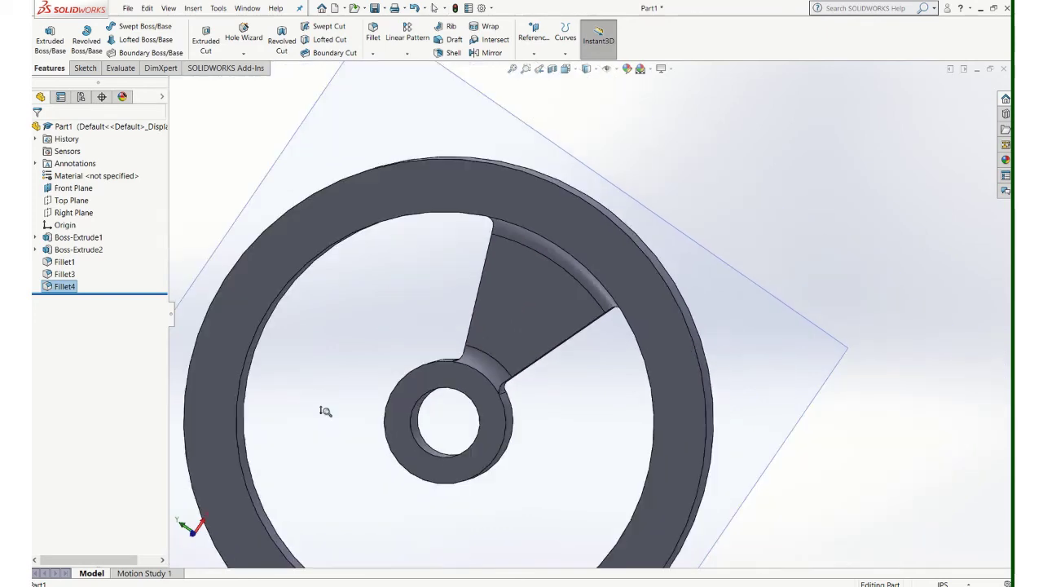
{"action": "scroll", "coordinate": [334, 410], "scroll_direction": "up", "scroll_amount": 2}
{"action": "middle_click_drag", "start_coordinate": [438, 337], "coordinate": [408, 351]}
{"action": "scroll", "coordinate": [372, 314], "scroll_direction": "down", "scroll_amount": 2}
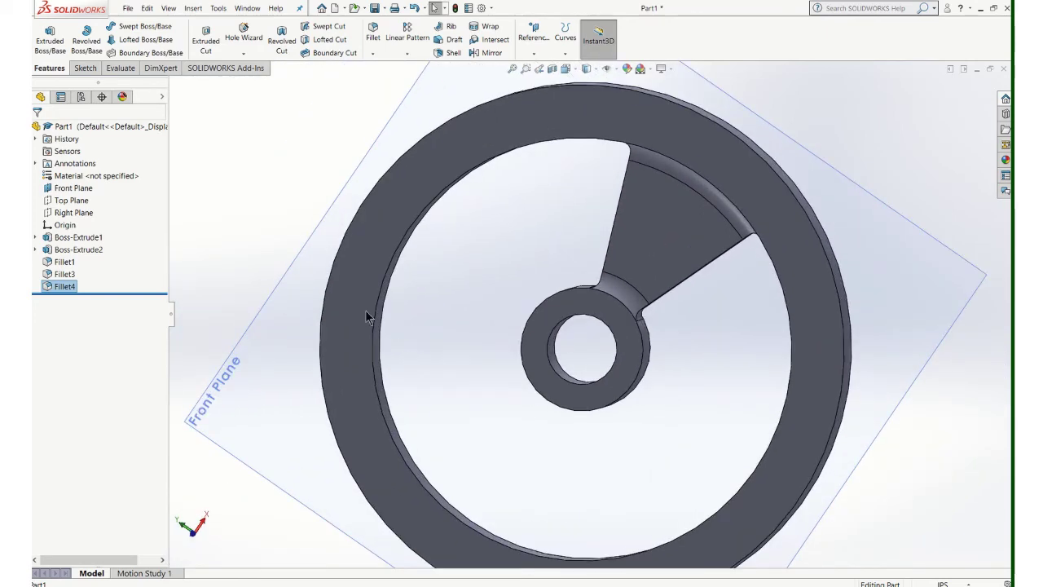
{"action": "left_click", "coordinate": [415, 54]}
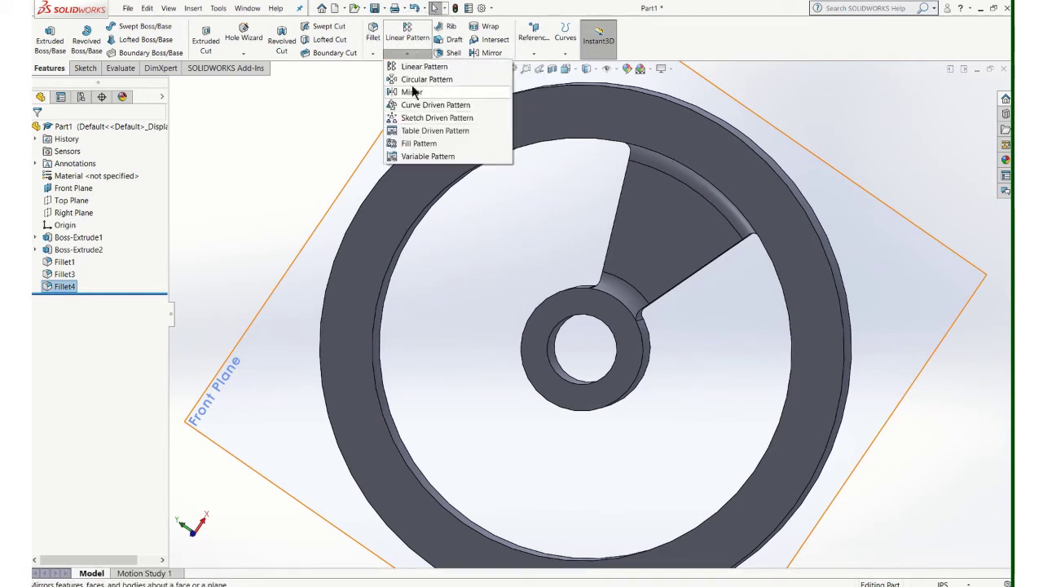
Try a five-spoke circular pattern around the hub bore, then cancel it after the rebuild error.
{"action": "left_click", "coordinate": [413, 80]}
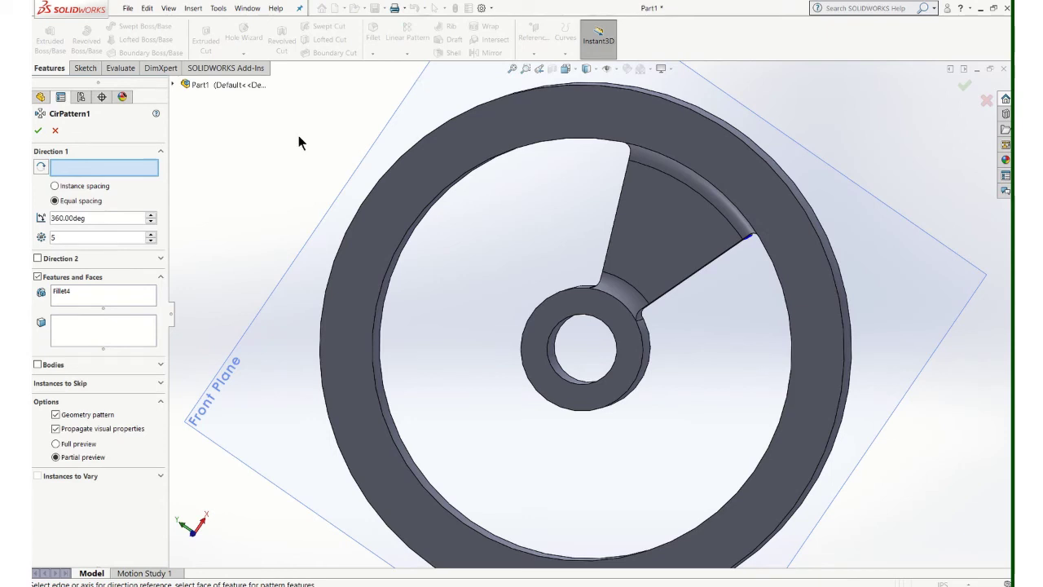
{"action": "left_click", "coordinate": [558, 356]}
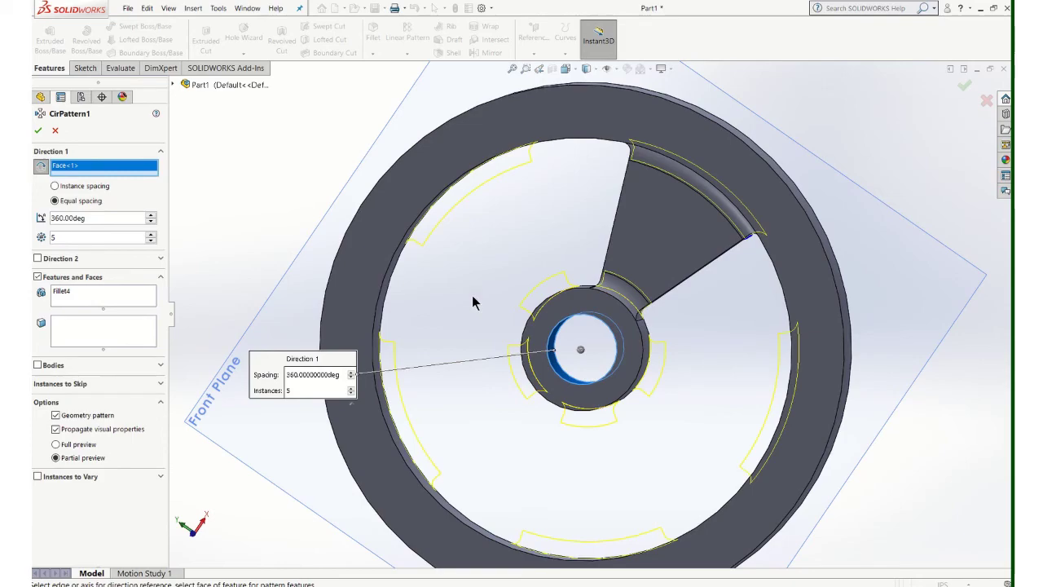
{"action": "mouse_move", "coordinate": [528, 280]}
{"action": "middle_mouse_down"}
{"action": "mouse_move", "coordinate": [692, 334]}
{"action": "mouse_move", "coordinate": [319, 337]}
{"action": "middle_mouse_up"}
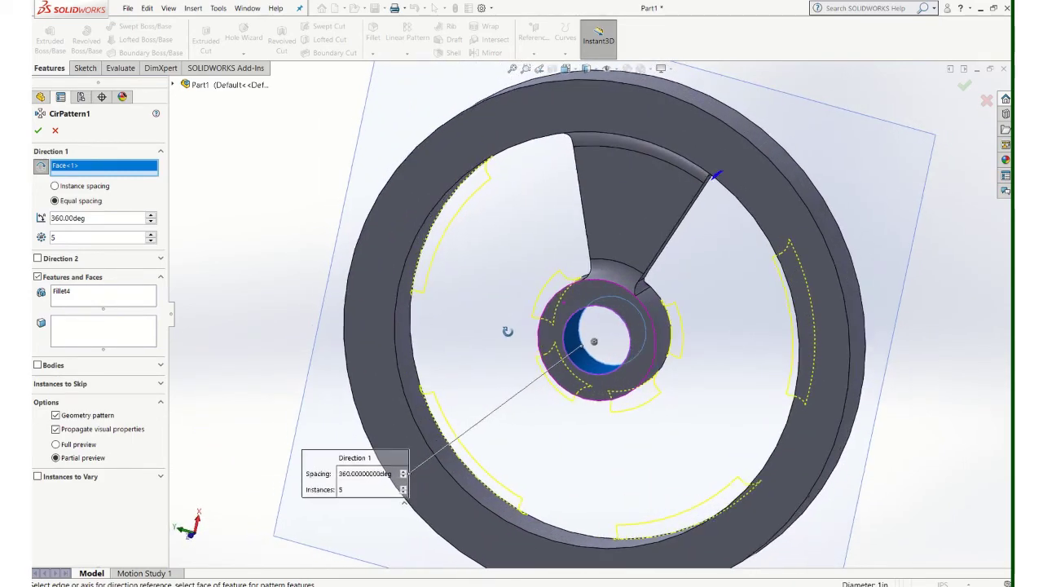
{"action": "left_click", "coordinate": [91, 303]}
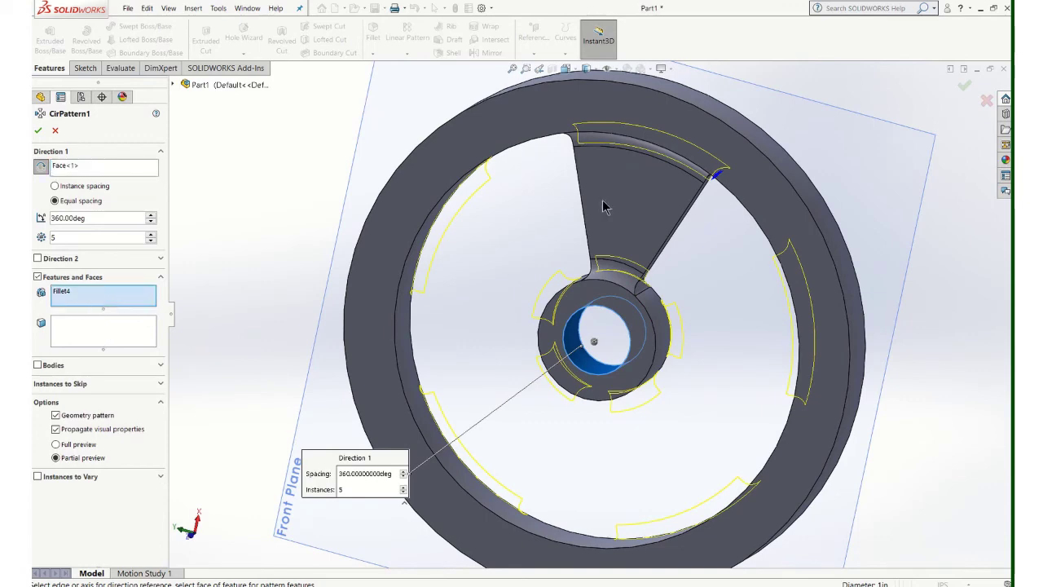
{"action": "left_click", "coordinate": [633, 197]}
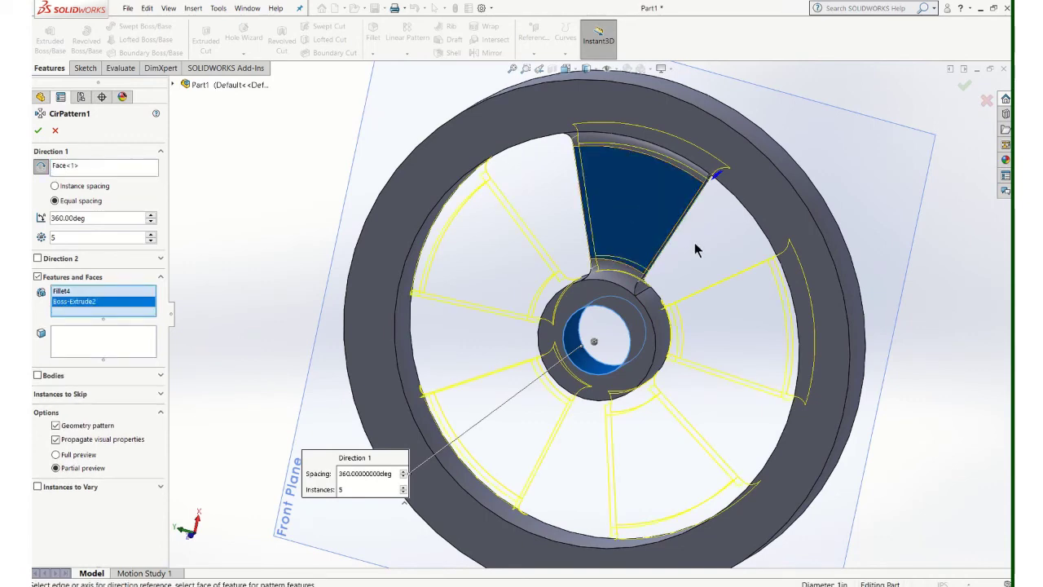
{"action": "mouse_move", "coordinate": [695, 250]}
{"action": "middle_mouse_down"}
{"action": "mouse_move", "coordinate": [731, 203]}
{"action": "mouse_move", "coordinate": [823, 233]}
{"action": "mouse_move", "coordinate": [875, 233]}
{"action": "mouse_move", "coordinate": [824, 270]}
{"action": "mouse_move", "coordinate": [804, 270]}
{"action": "middle_mouse_up"}
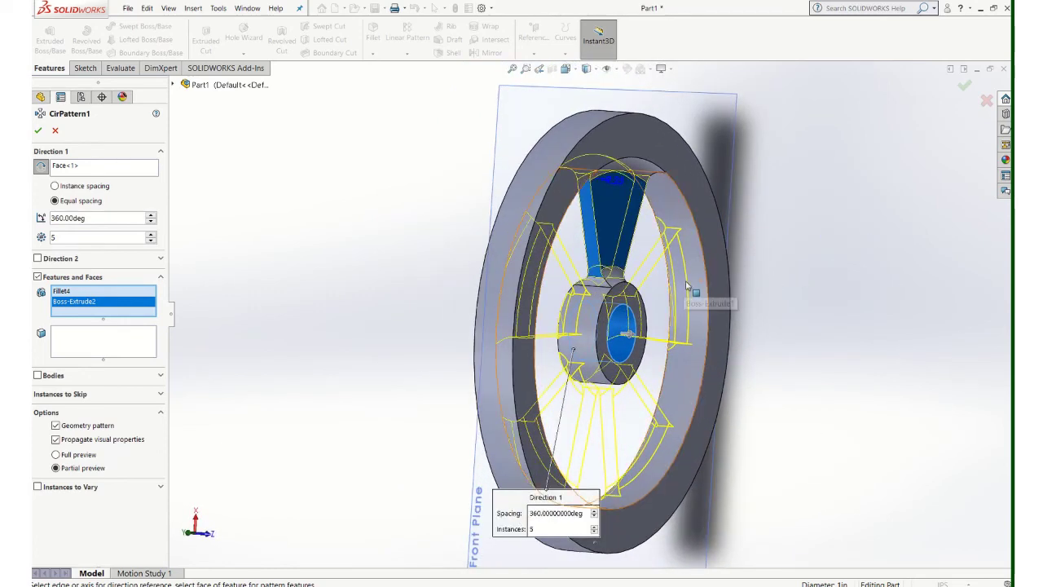
{"action": "left_click", "coordinate": [38, 131]}
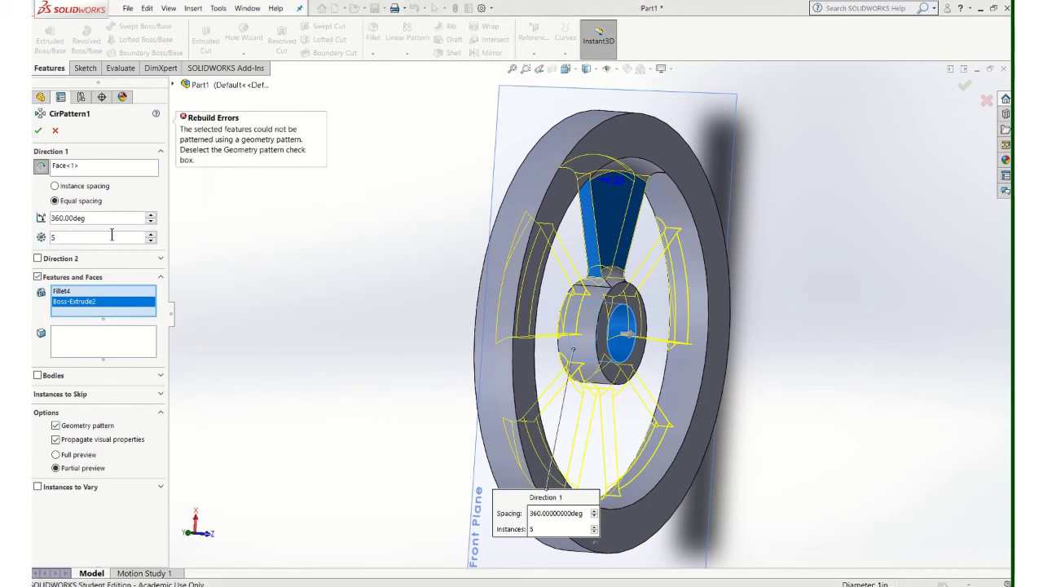
{"action": "left_click", "coordinate": [55, 131]}
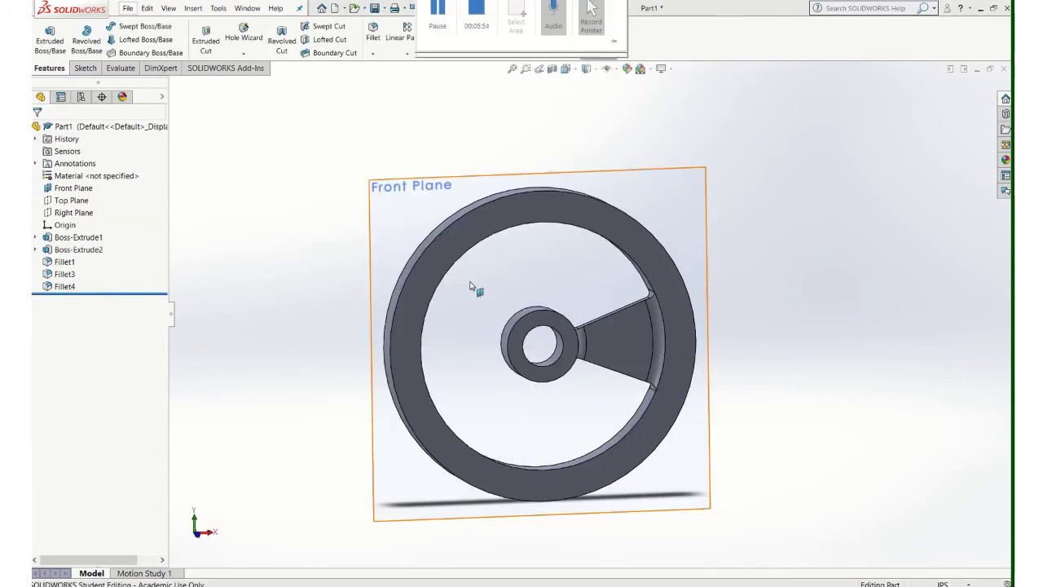
Start a new circular pattern with the spoke as the patterned feature.
{"action": "middle_click_drag", "start_coordinate": [499, 298], "coordinate": [500, 293]}
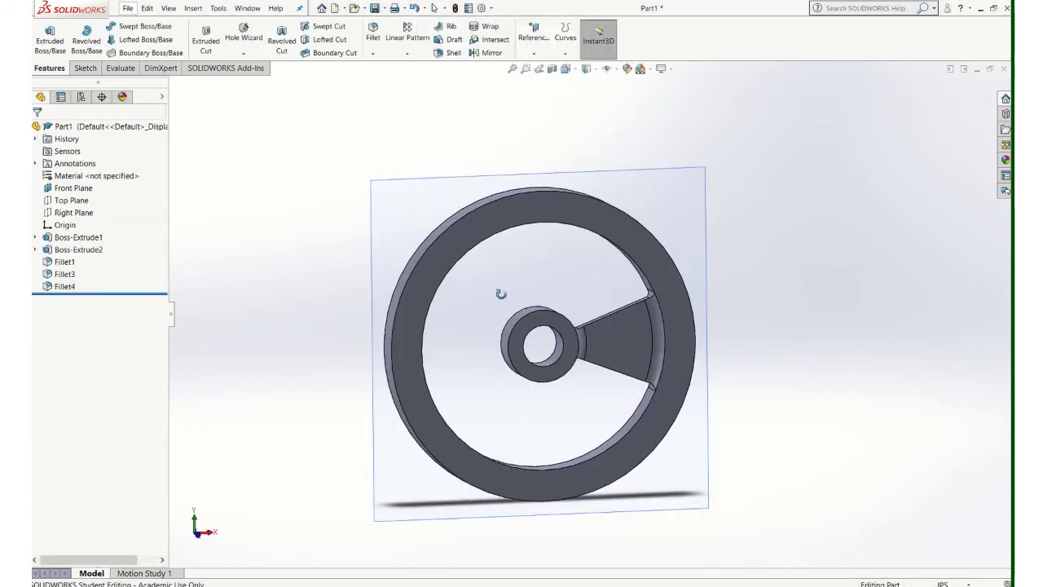
{"action": "key", "text": "Escape"}
{"action": "left_click", "coordinate": [407, 53]}
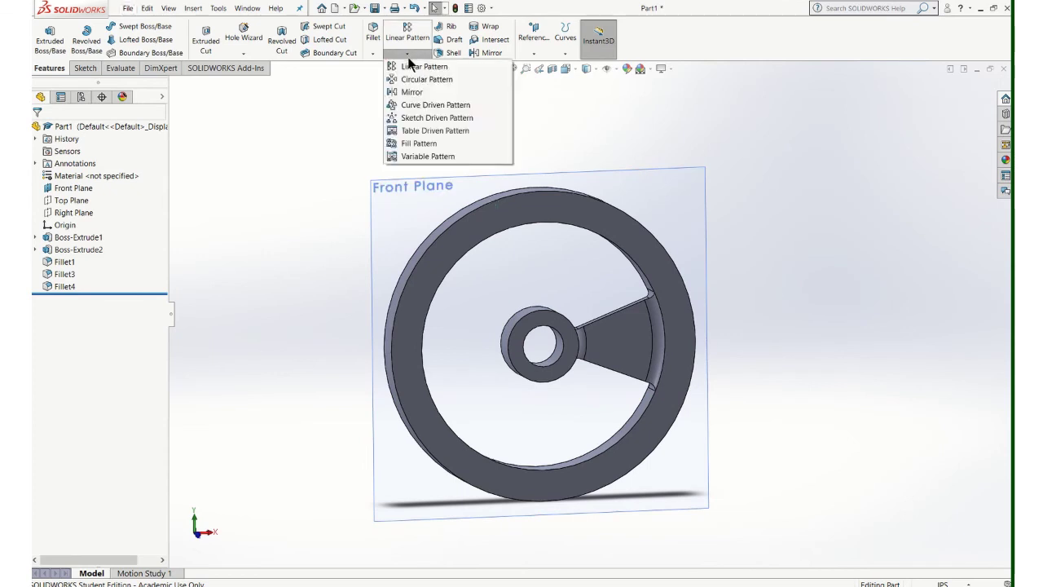
{"action": "left_click", "coordinate": [424, 79]}
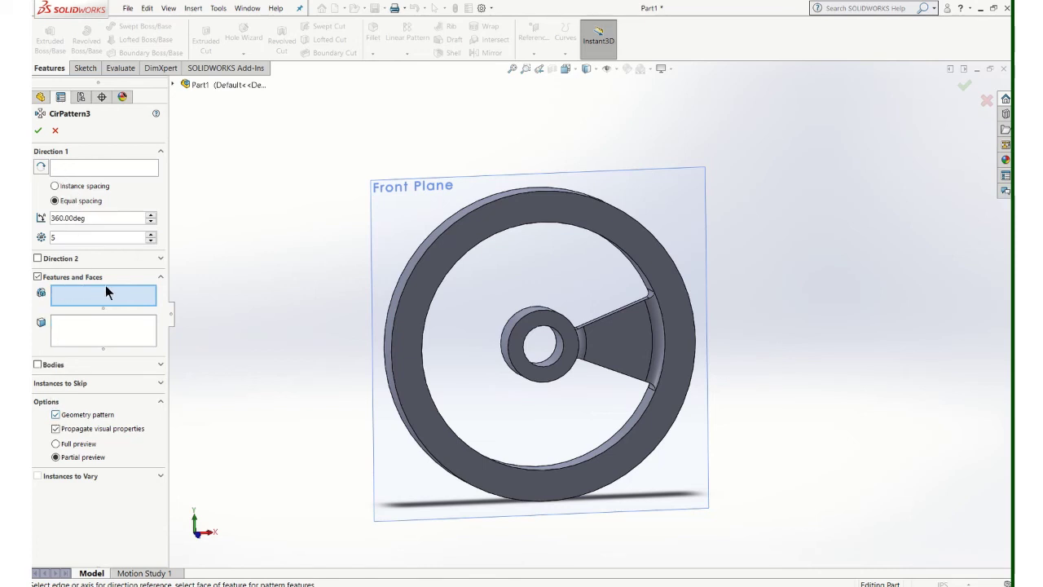
{"action": "left_click", "coordinate": [625, 350]}
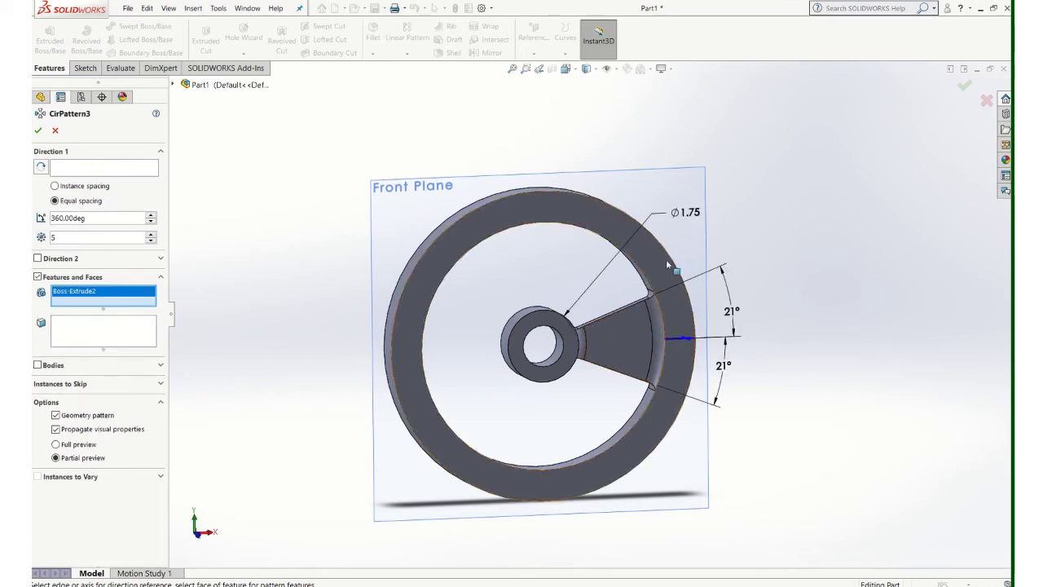
Add Fillet3, Fillet4 and Fillet1 to the features being patterned.
{"action": "scroll", "coordinate": [713, 249], "scroll_direction": "down", "scroll_amount": 2}
{"action": "scroll", "coordinate": [716, 250], "scroll_direction": "down", "scroll_amount": 2}
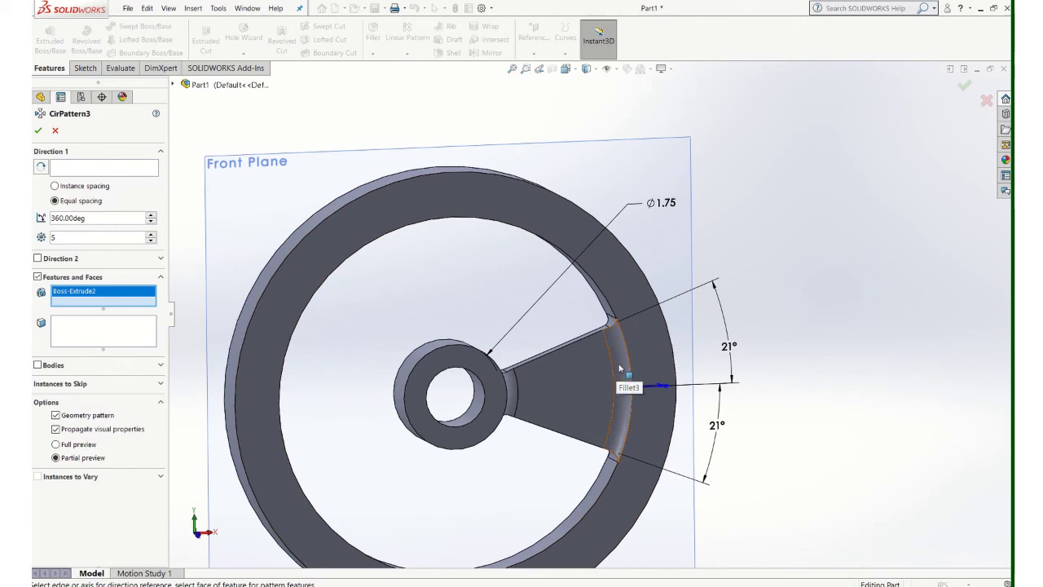
{"action": "left_click", "coordinate": [619, 369]}
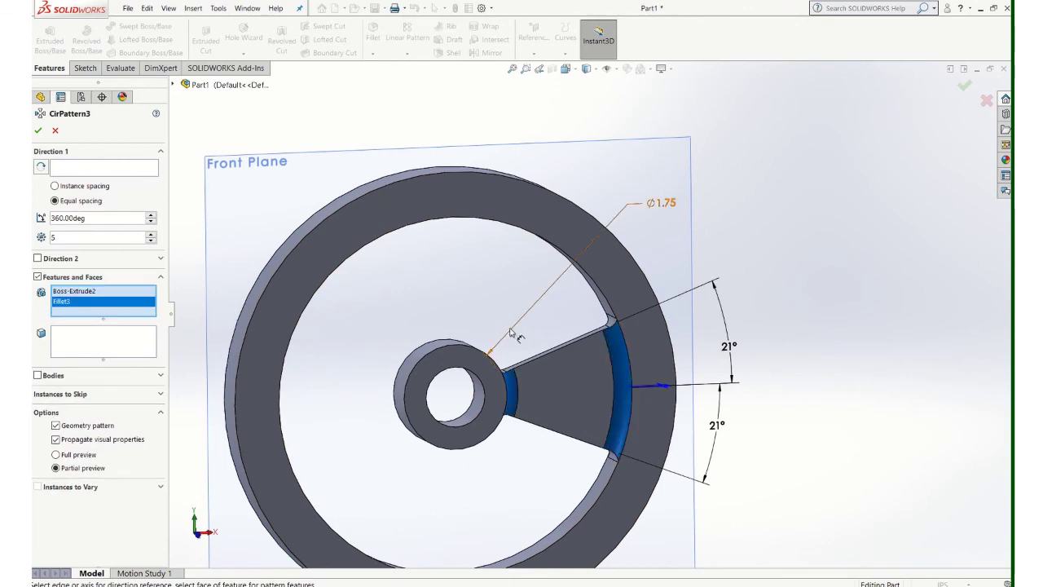
{"action": "mouse_move", "coordinate": [511, 331]}
{"action": "middle_mouse_down"}
{"action": "mouse_move", "coordinate": [628, 350]}
{"action": "mouse_move", "coordinate": [698, 334]}
{"action": "middle_mouse_up"}
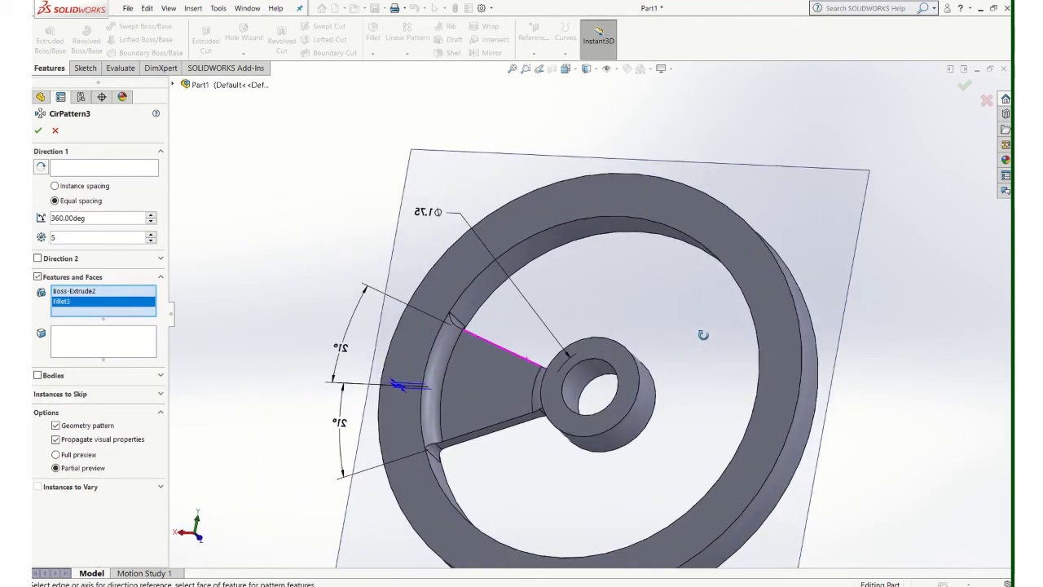
{"action": "left_click", "coordinate": [444, 361]}
{"action": "middle_click_drag", "start_coordinate": [608, 270], "coordinate": [484, 337]}
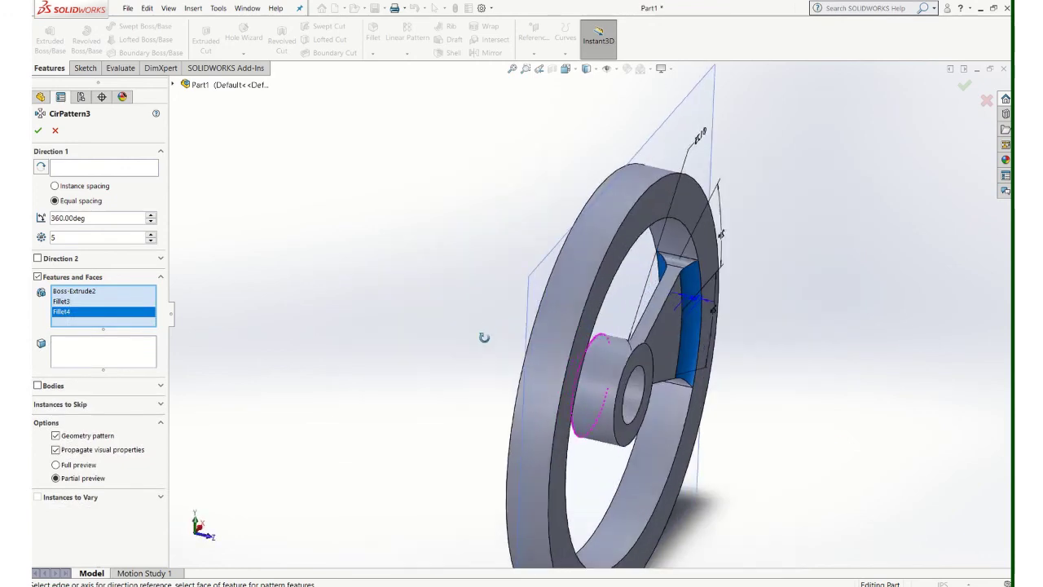
{"action": "left_click", "coordinate": [675, 265]}
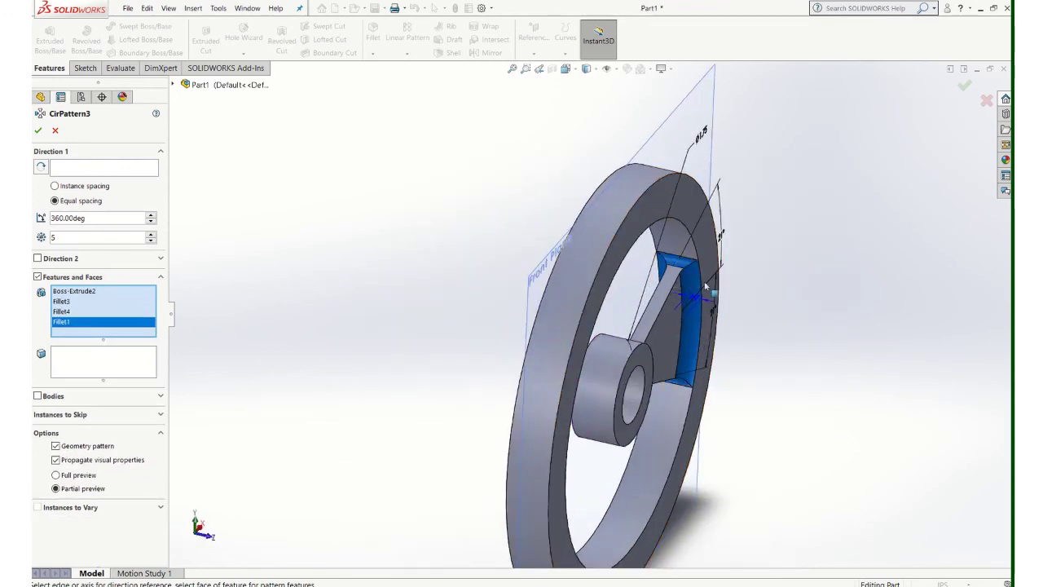
Use the hub's circular edge as the pattern axis for five evenly spaced spokes.
{"action": "mouse_move", "coordinate": [675, 265]}
{"action": "middle_mouse_down"}
{"action": "mouse_move", "coordinate": [559, 249]}
{"action": "mouse_move", "coordinate": [636, 260]}
{"action": "middle_mouse_up"}
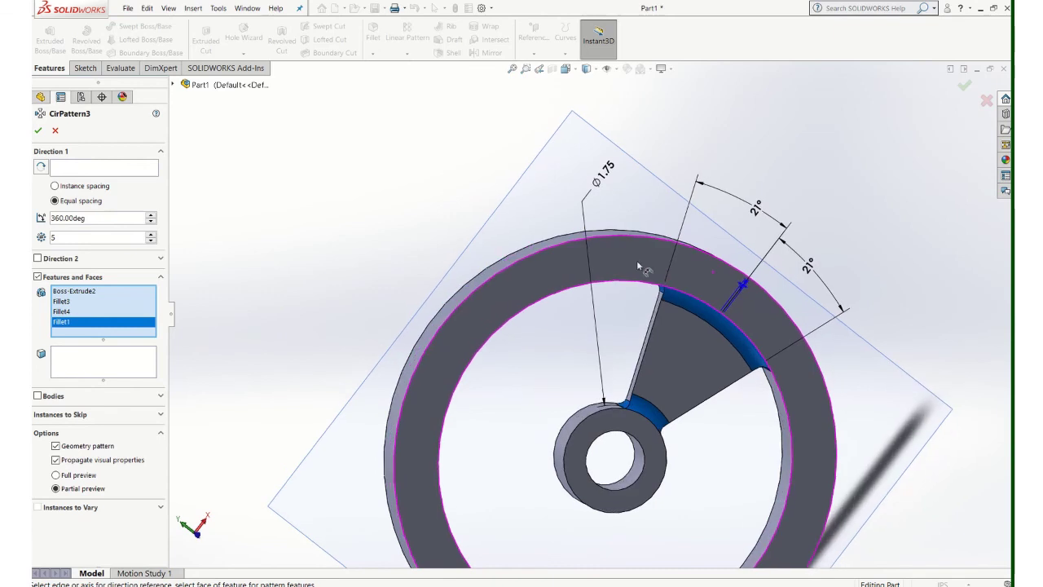
{"action": "left_click", "coordinate": [72, 171]}
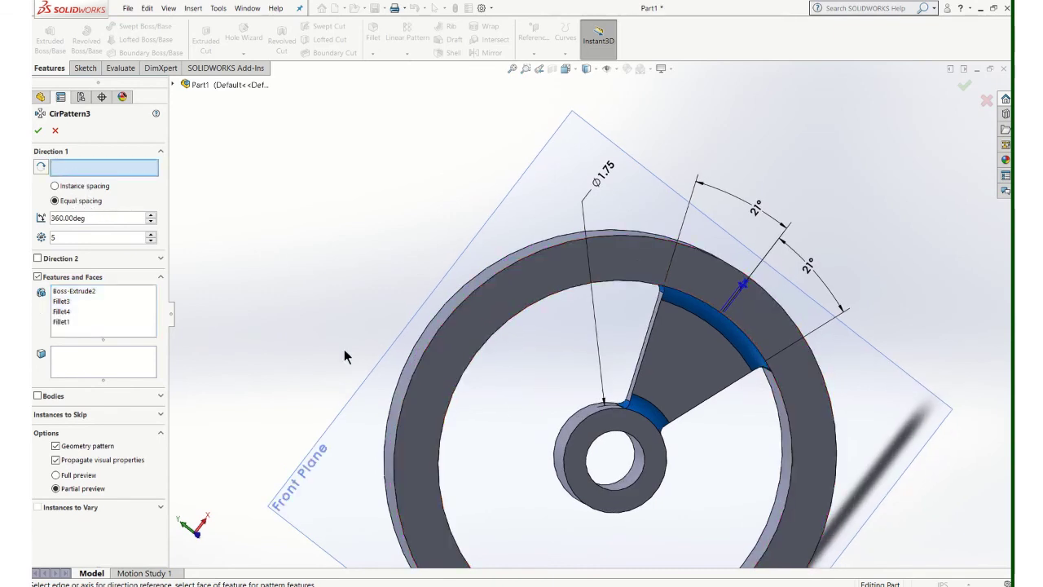
{"action": "left_click", "coordinate": [644, 460]}
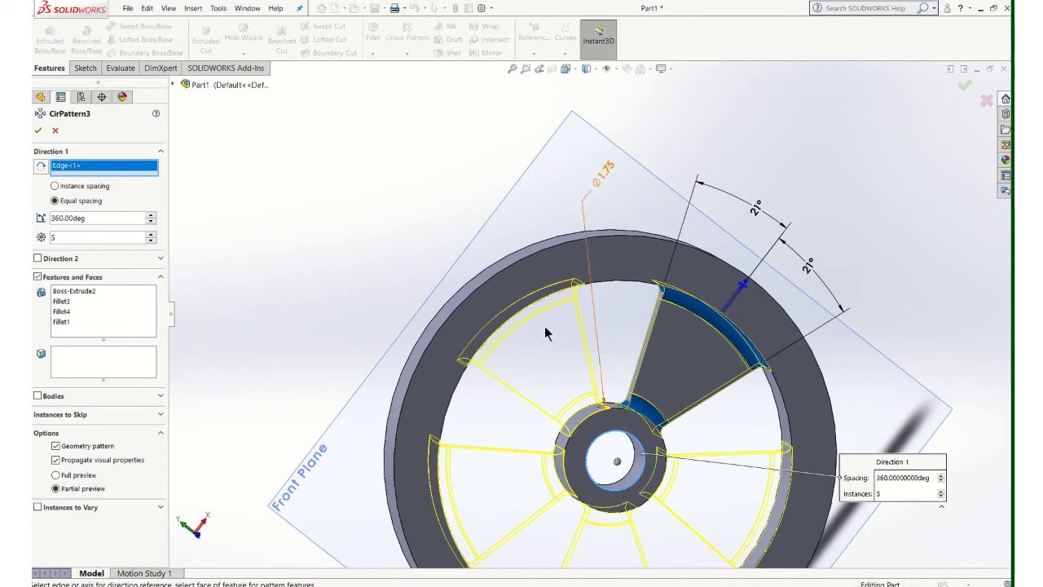
{"action": "left_click", "coordinate": [39, 132]}
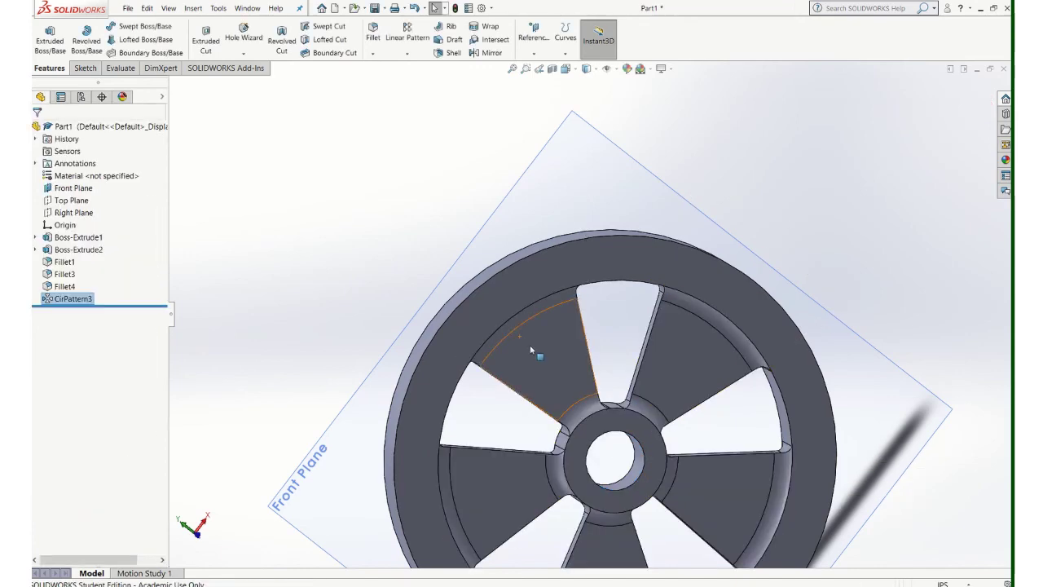
{"action": "mouse_move", "coordinate": [535, 350]}
{"action": "middle_mouse_down"}
{"action": "mouse_move", "coordinate": [697, 394]}
{"action": "mouse_move", "coordinate": [572, 403]}
{"action": "middle_mouse_up"}
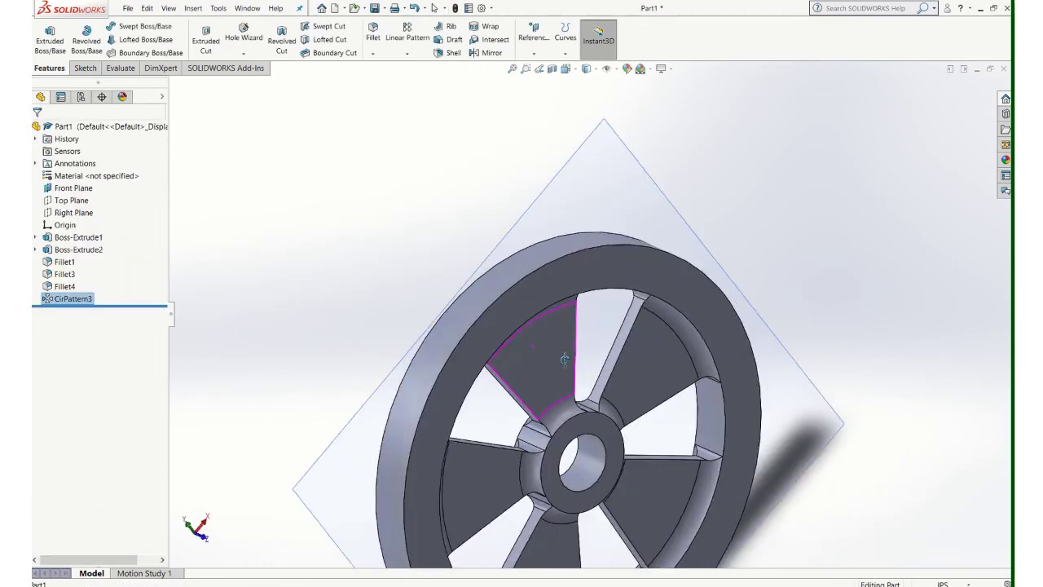
{"action": "mouse_move", "coordinate": [560, 369]}
{"action": "middle_mouse_down"}
{"action": "mouse_move", "coordinate": [577, 339]}
{"action": "mouse_move", "coordinate": [571, 399]}
{"action": "middle_mouse_up"}
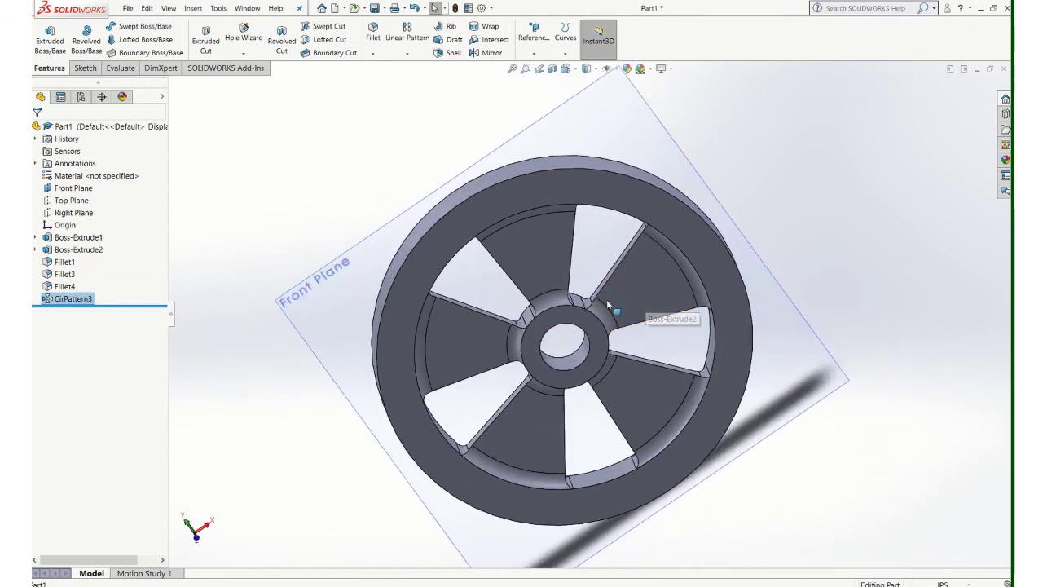
{"action": "mouse_move", "coordinate": [567, 342]}
{"action": "middle_mouse_down"}
{"action": "mouse_move", "coordinate": [614, 324]}
{"action": "mouse_move", "coordinate": [551, 362]}
{"action": "middle_mouse_up"}
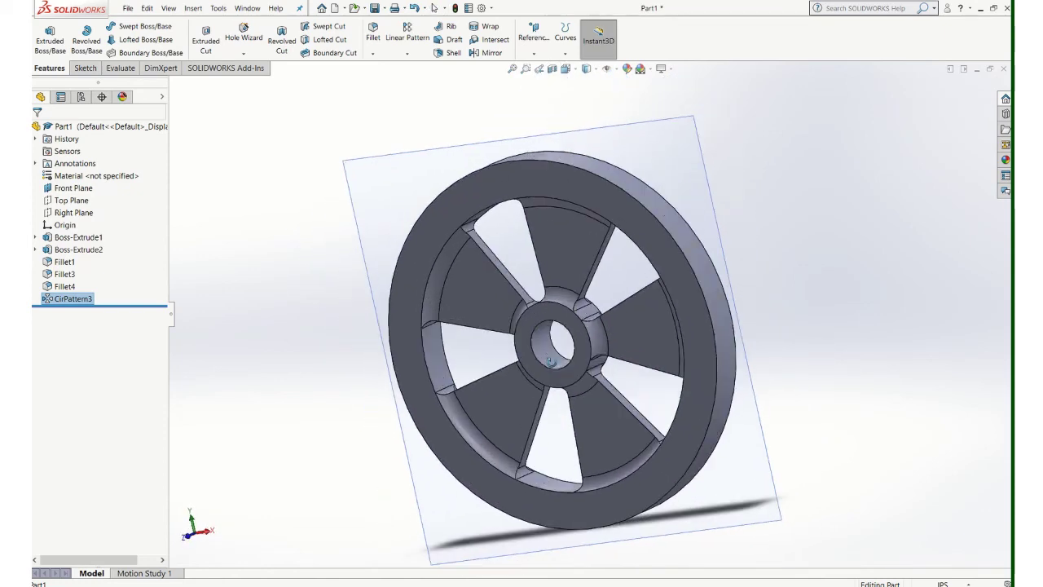